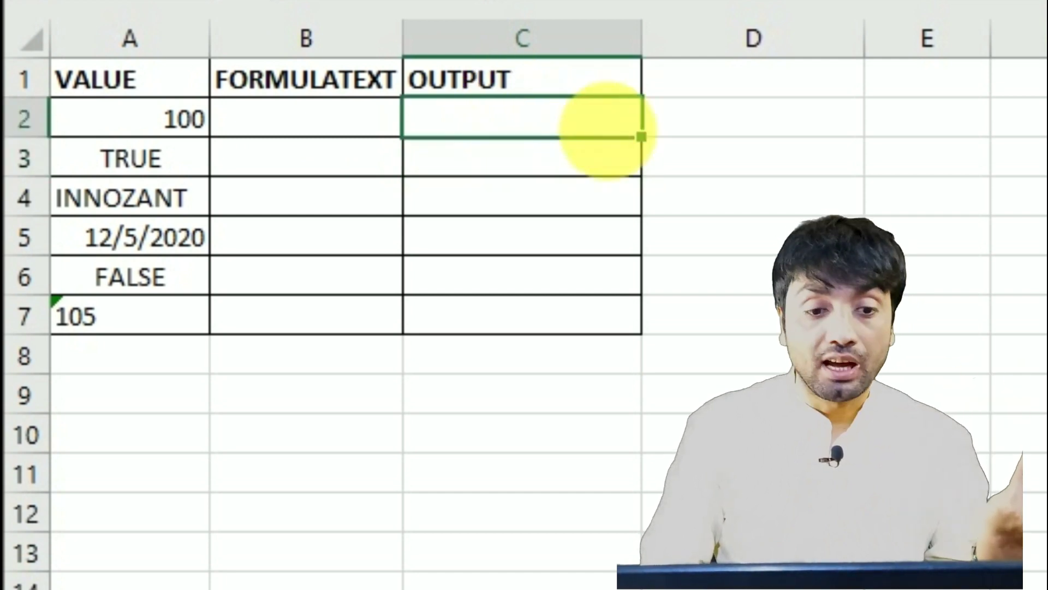
# - Copy the formula in C2 down the OUTPUT column through C7
pyautogui.moveTo(642, 137); pyautogui.dragTo(634, 192)
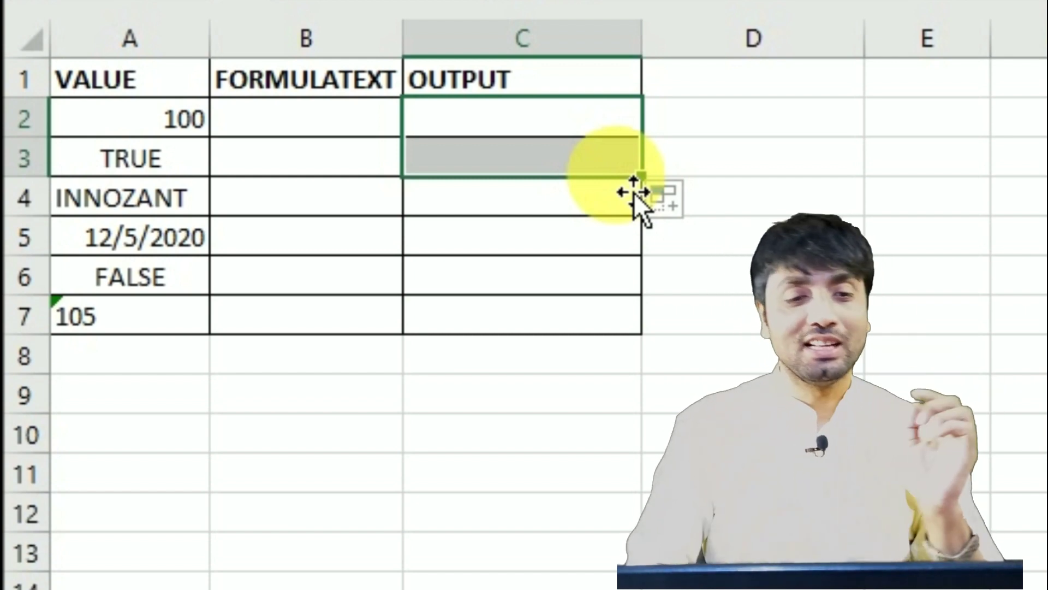
pyautogui.moveTo(657, 190); pyautogui.dragTo(650, 229)
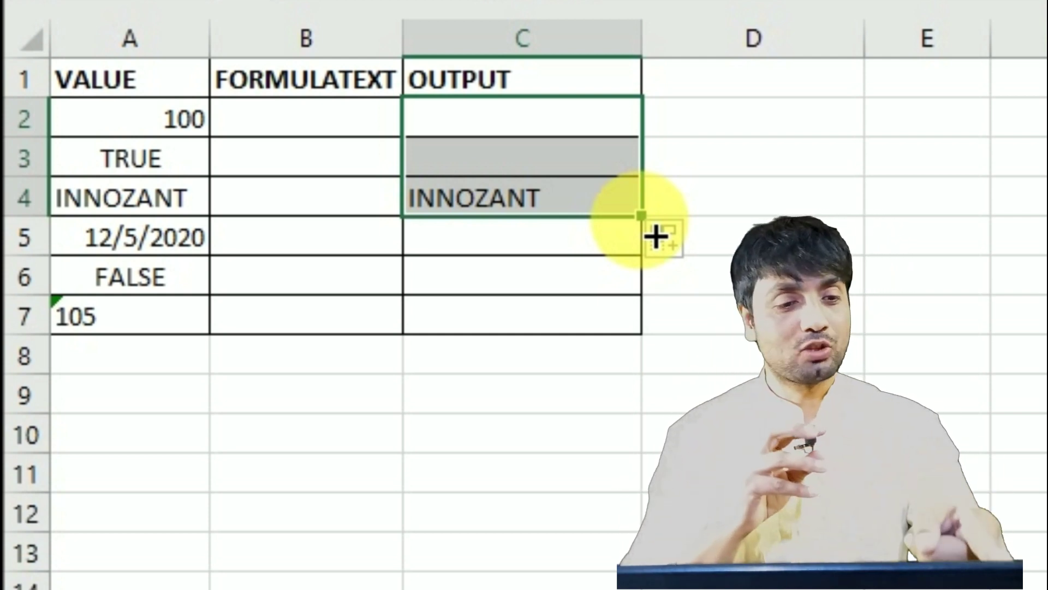
pyautogui.click(192, 257)
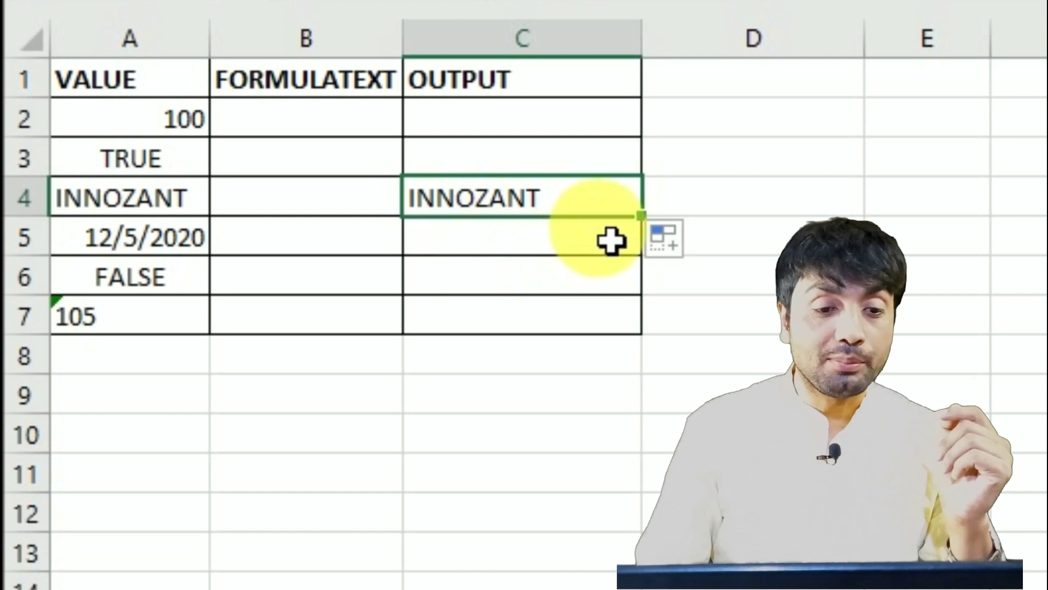
pyautogui.moveTo(655, 235); pyautogui.dragTo(656, 271)
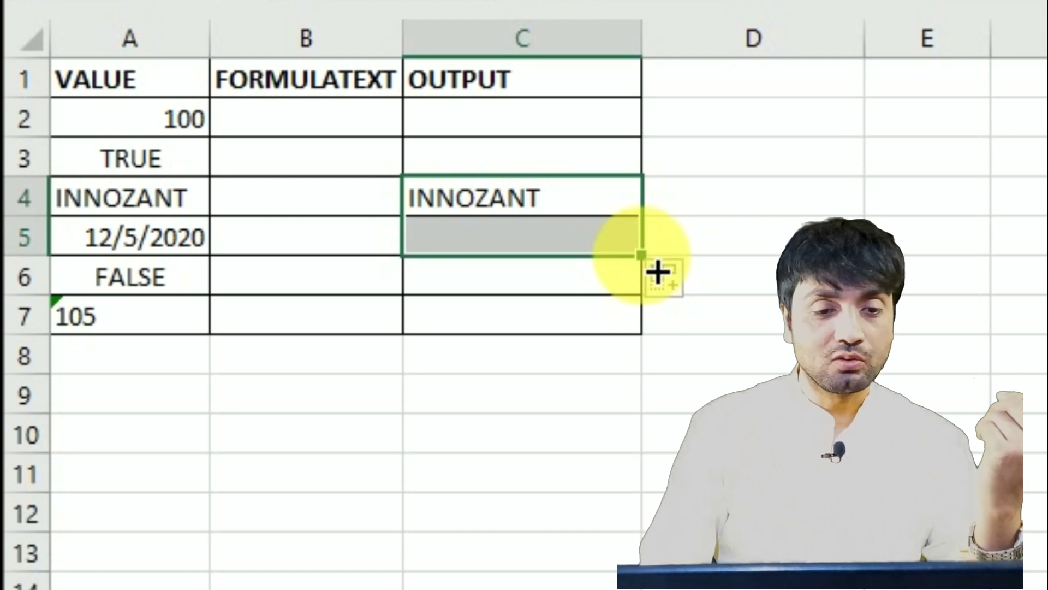
pyautogui.moveTo(654, 273); pyautogui.dragTo(655, 301)
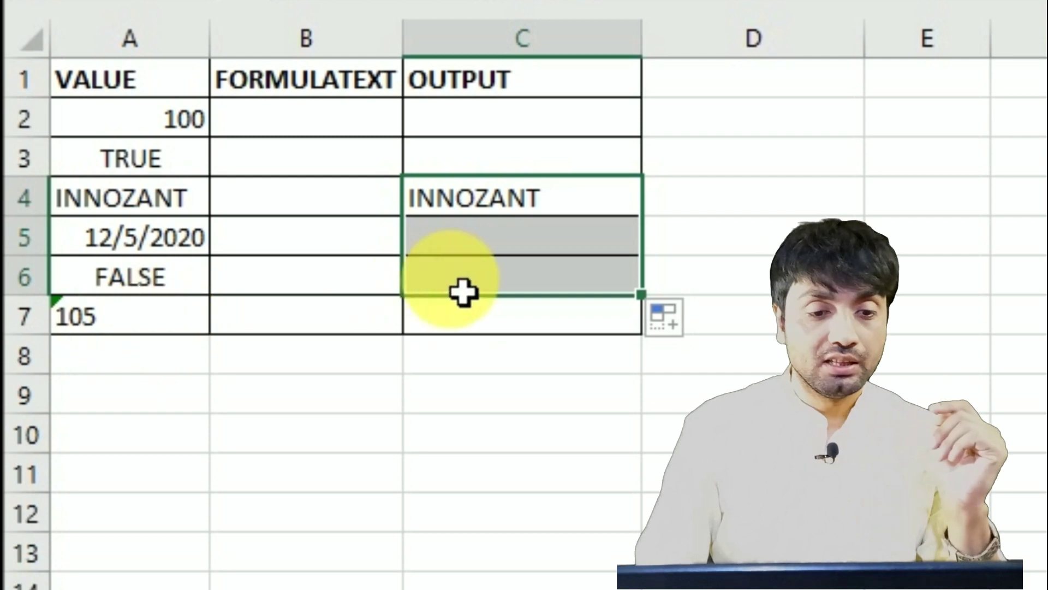
pyautogui.moveTo(655, 311); pyautogui.dragTo(651, 347)
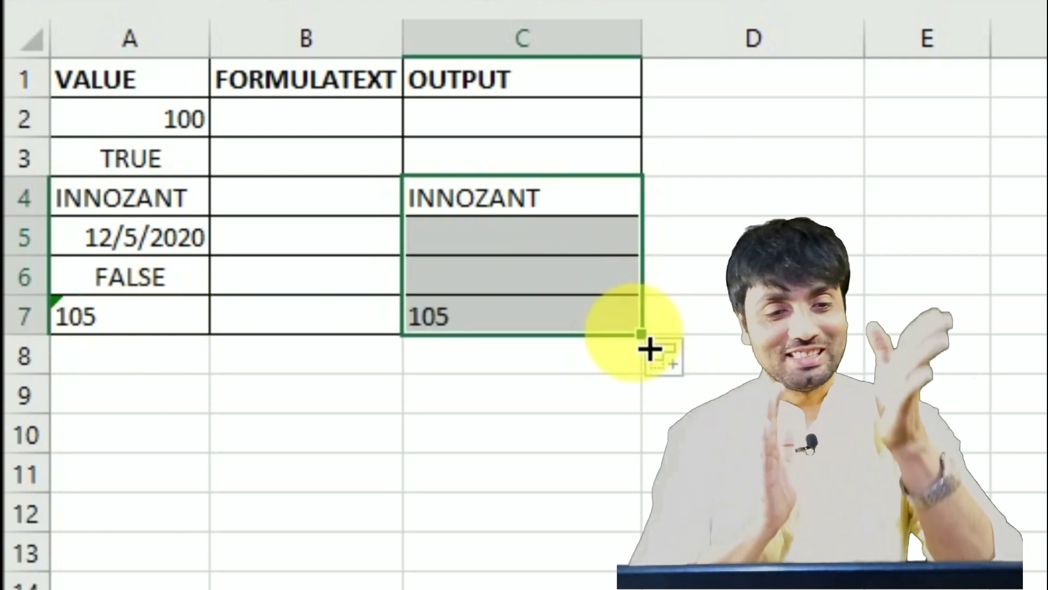
pyautogui.click(464, 120)
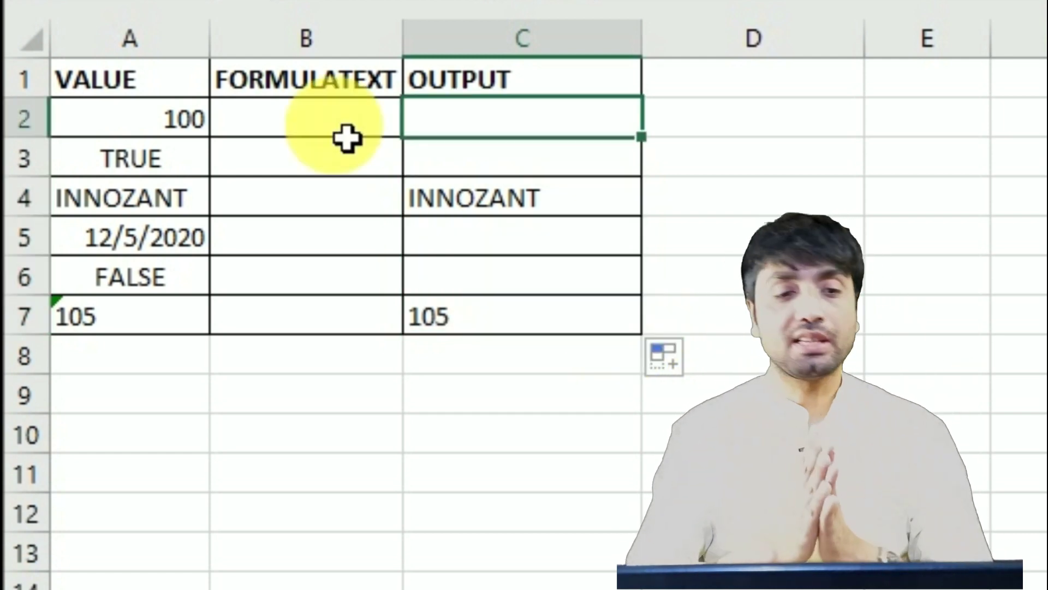
# - Enter =FORMULATEXT(C2) in B2 to show the formula used in the OUTPUT column
pyautogui.click(347, 136)
pyautogui.write('=')
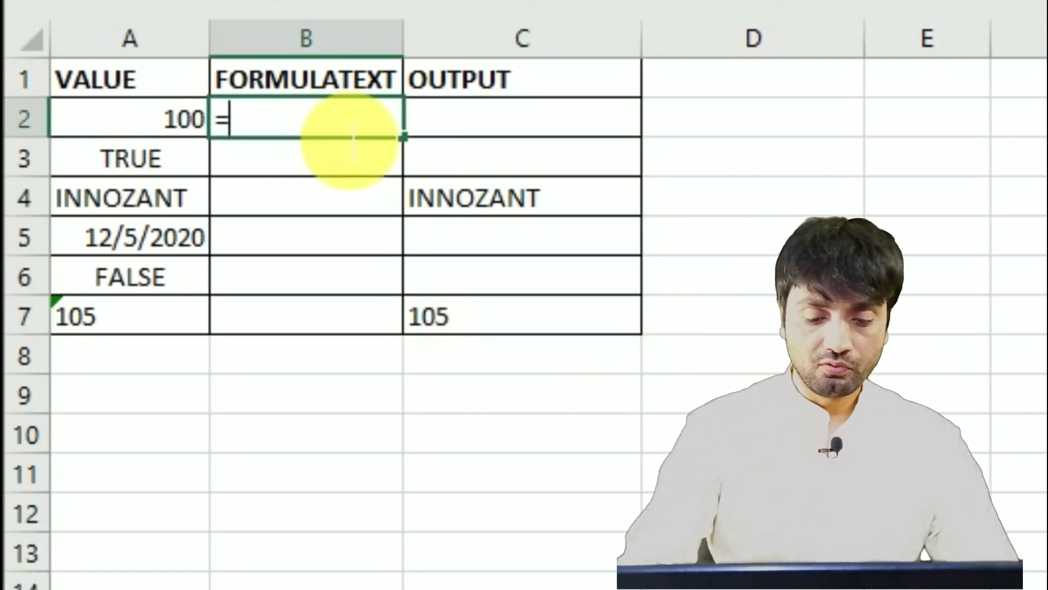
pyautogui.write('formula')
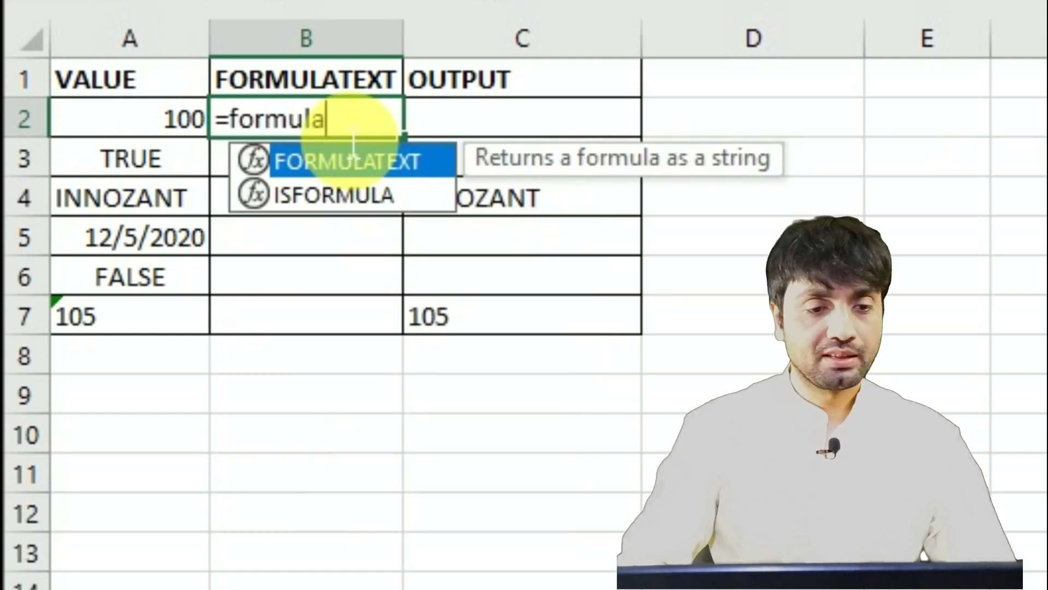
pyautogui.press('Tab')
pyautogui.press('Left')
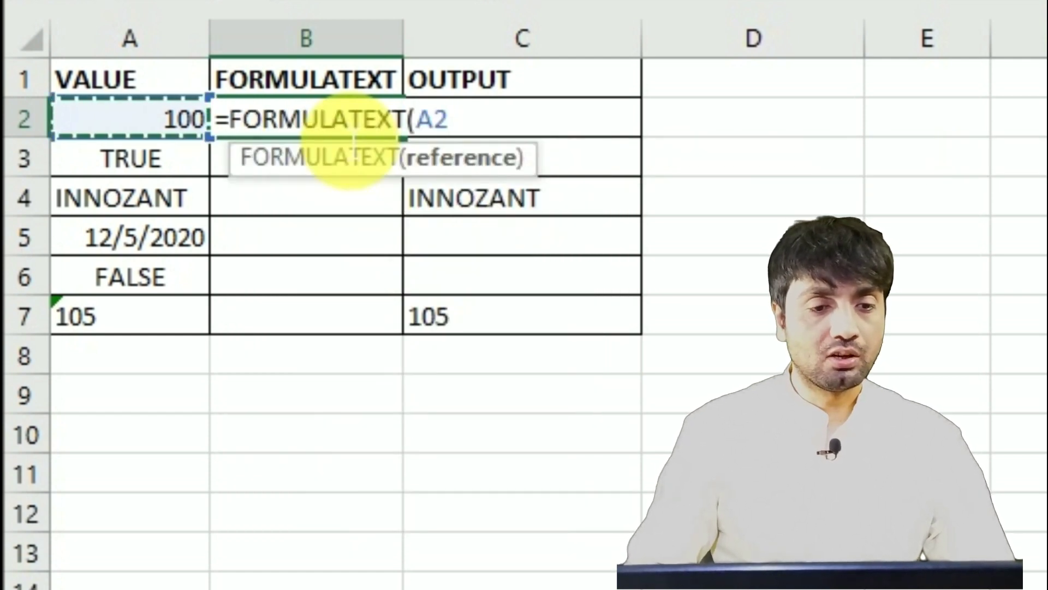
pyautogui.press('Right')
pyautogui.press('Right')
pyautogui.write(')')
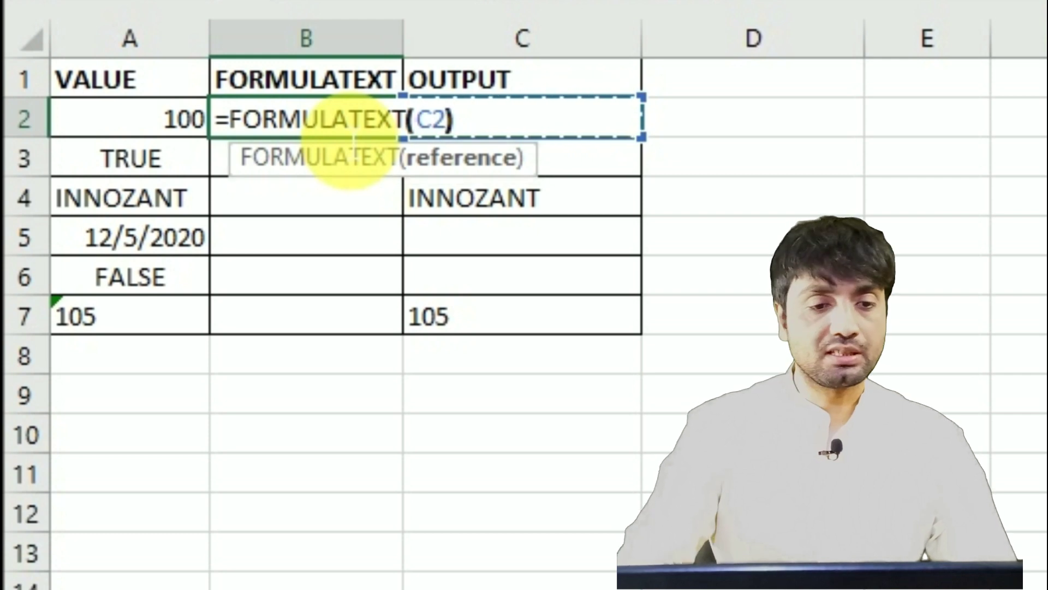
pyautogui.press('Return')
# - Fill the FORMULATEXT formula from B2 down to B7
pyautogui.press('Up')
pyautogui.hotkey('shift', 'Down')
pyautogui.hotkey('shift', 'Down')
pyautogui.hotkey('shift', 'Down')
pyautogui.hotkey('shift', 'Down')
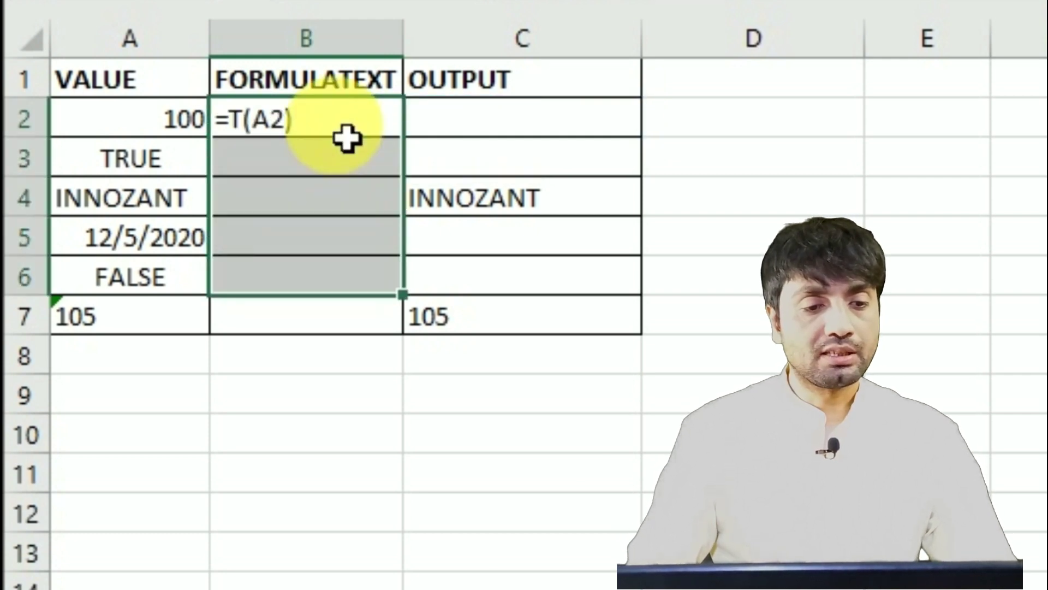
pyautogui.hotkey('shift', 'Down')
pyautogui.hotkey('ctrl', 'd')
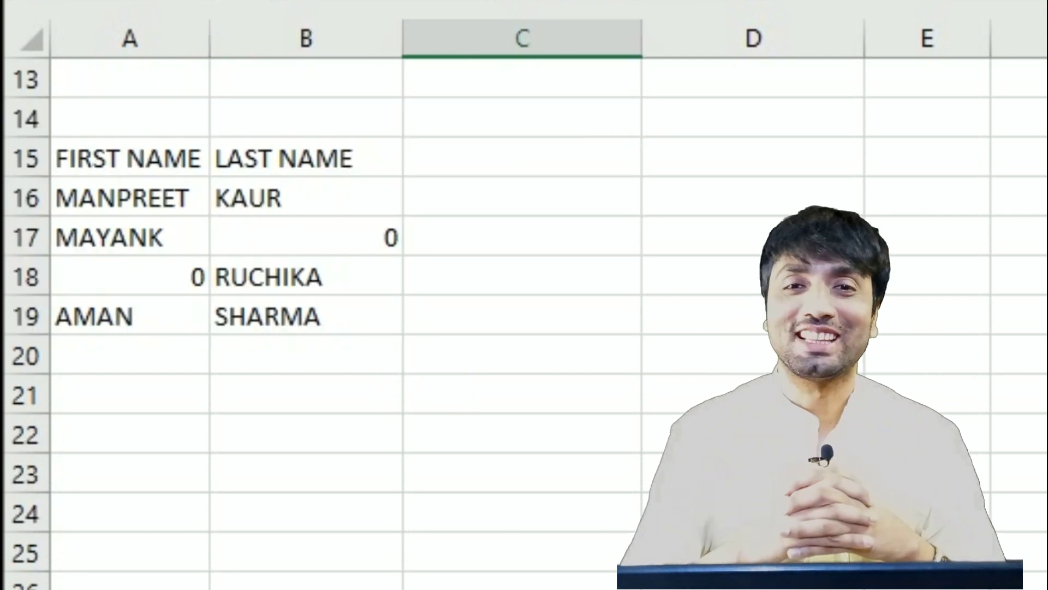
# - Apply all borders to the first and last name table in A15:B19
pyautogui.click(132, 174)
pyautogui.hotkey('shift', 'Right')
pyautogui.hotkey('shift', 'Down')
pyautogui.hotkey('shift', 'Down')
pyautogui.hotkey('shift', 'Down')
pyautogui.hotkey('shift', 'Down')
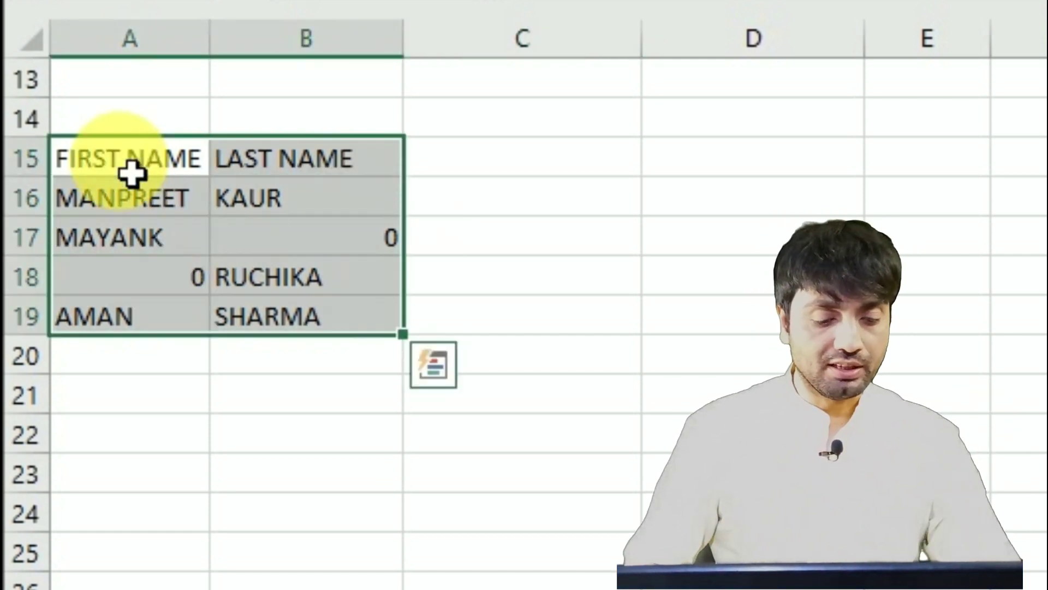
pyautogui.hotkey('alt', 'h')
pyautogui.press('b')
pyautogui.press('a')
# - Make the FIRST NAME and LAST NAME headings in A15:B15 bold
pyautogui.click(131, 174)
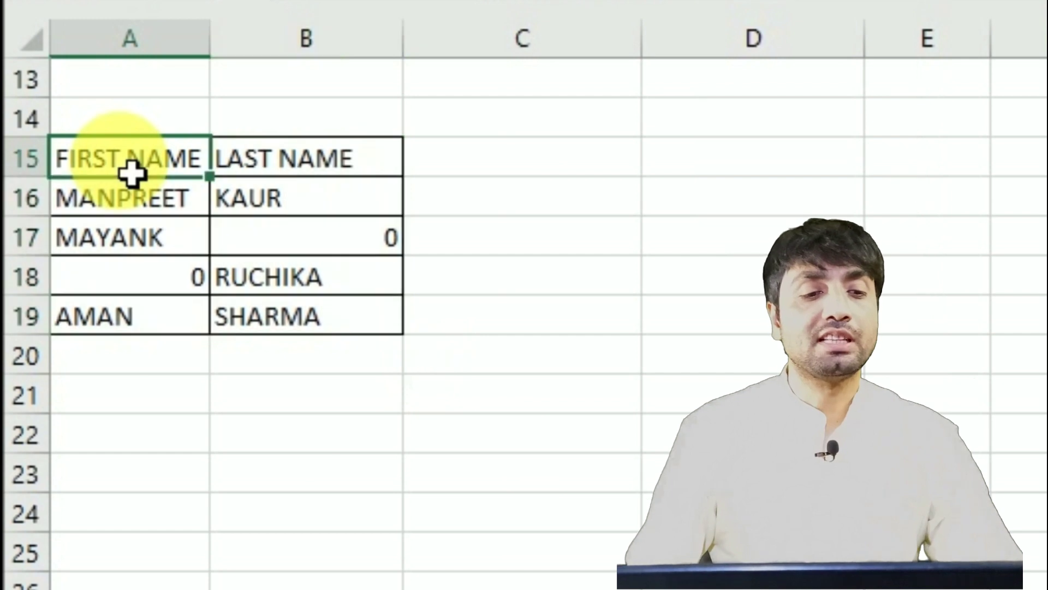
pyautogui.hotkey('shift', 'Right')
pyautogui.hotkey('shift', 'Right')
pyautogui.hotkey('shift', 'Left')
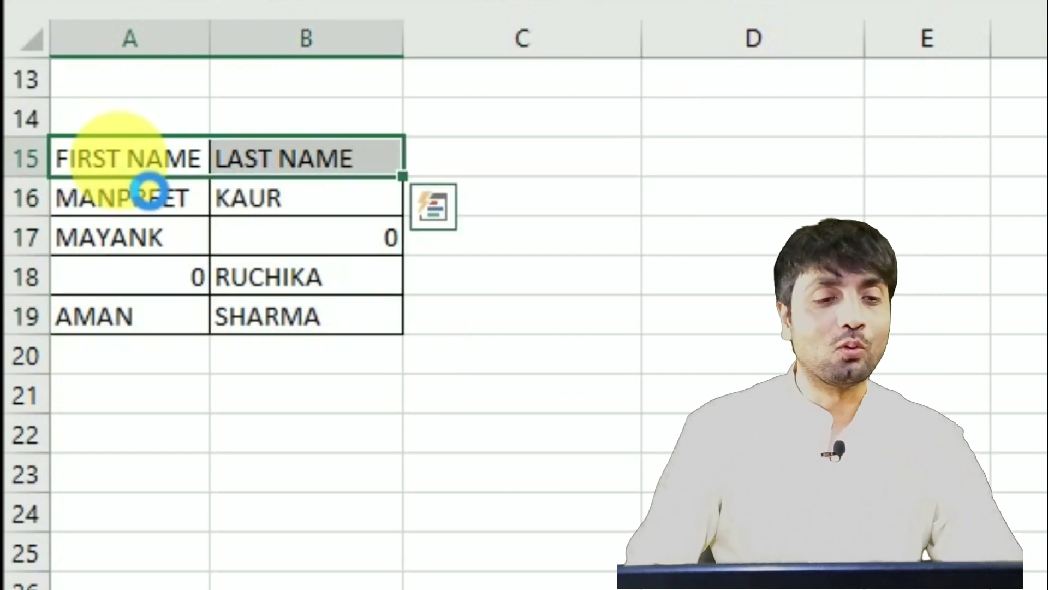
pyautogui.hotkey('ctrl', 'b')
# - Examine the first and last name entries in A16:B19 row by row
pyautogui.press('Right')
pyautogui.press('Right')
pyautogui.press('Right')
pyautogui.press('Right')
pyautogui.press('Left')
pyautogui.press('Left')
pyautogui.press('Left')
pyautogui.press('Down')
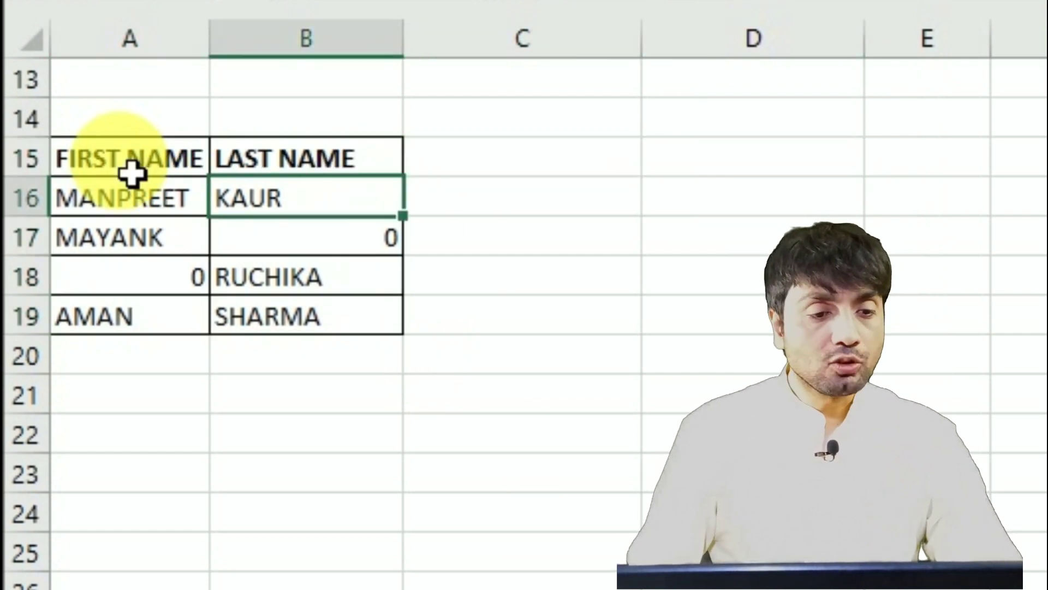
pyautogui.press('Left')
pyautogui.press('Down')
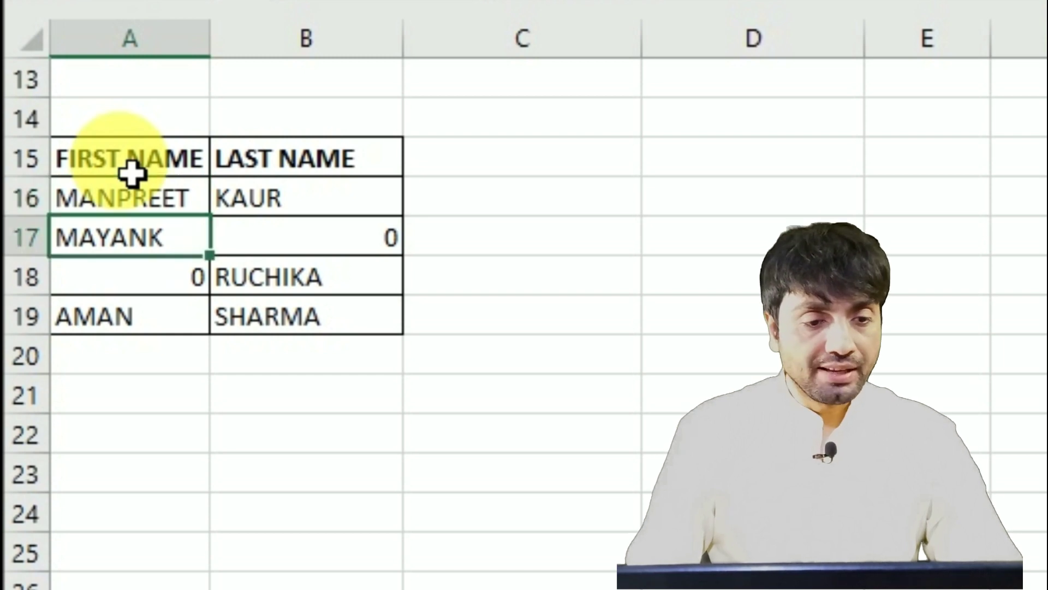
pyautogui.press('Up')
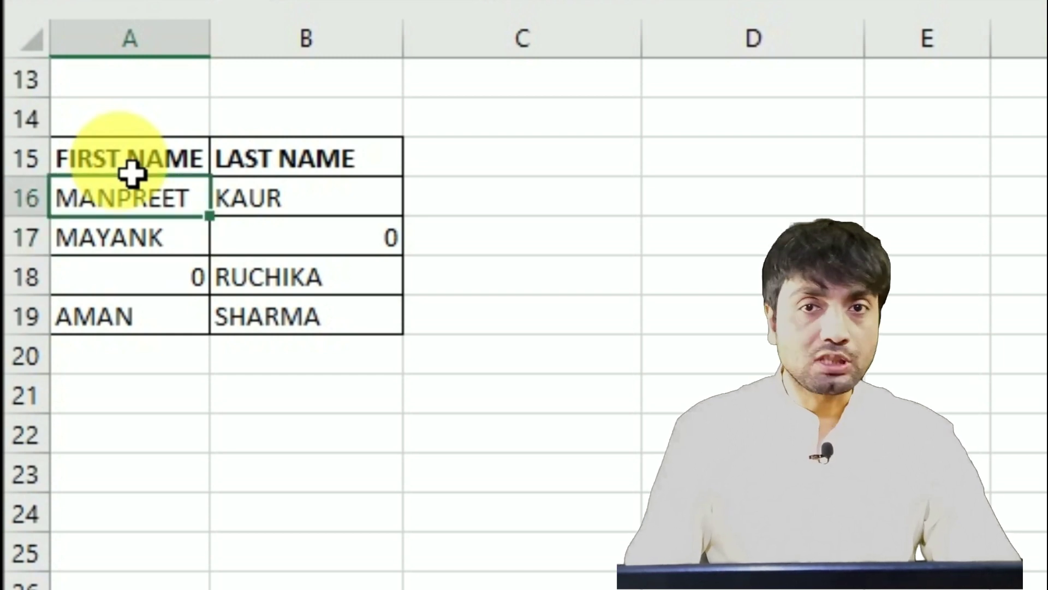
pyautogui.press('Right')
pyautogui.press('Left')
pyautogui.press('Down')
pyautogui.press('Right')
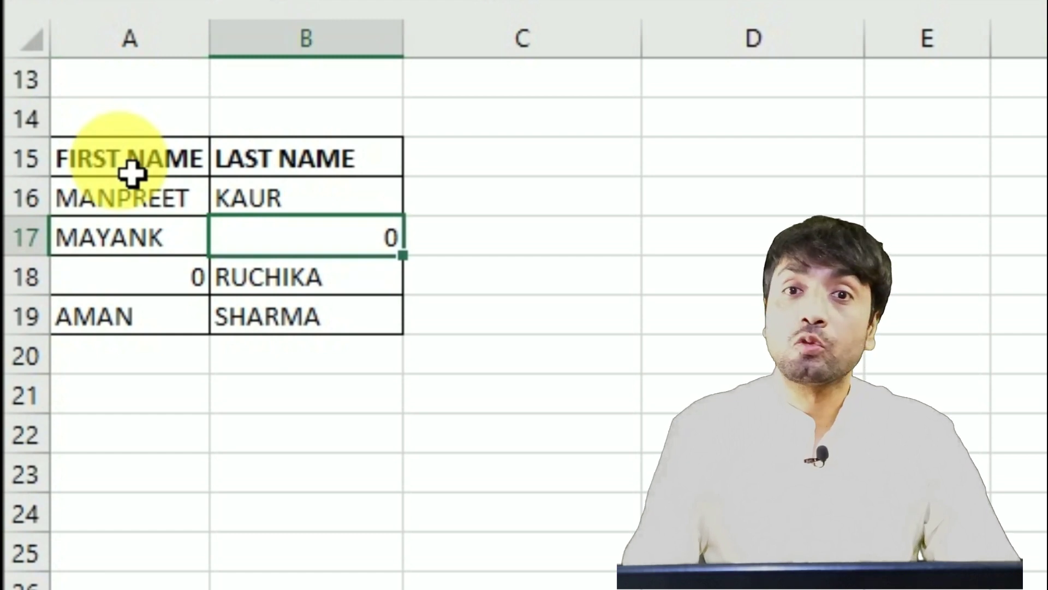
pyautogui.press('Down')
pyautogui.press('Down')
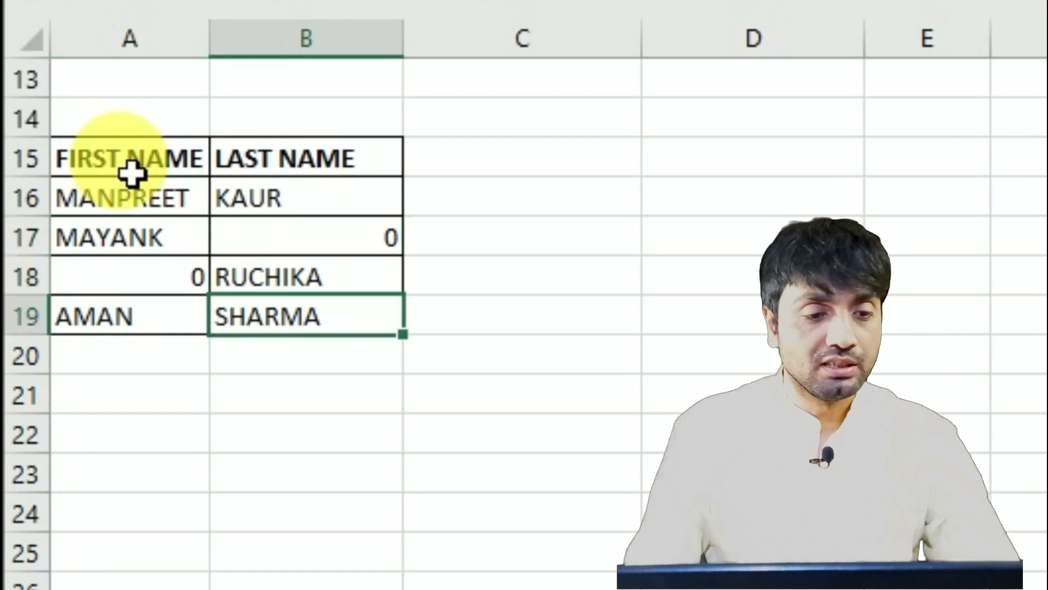
pyautogui.press('Left')
pyautogui.press('Up')
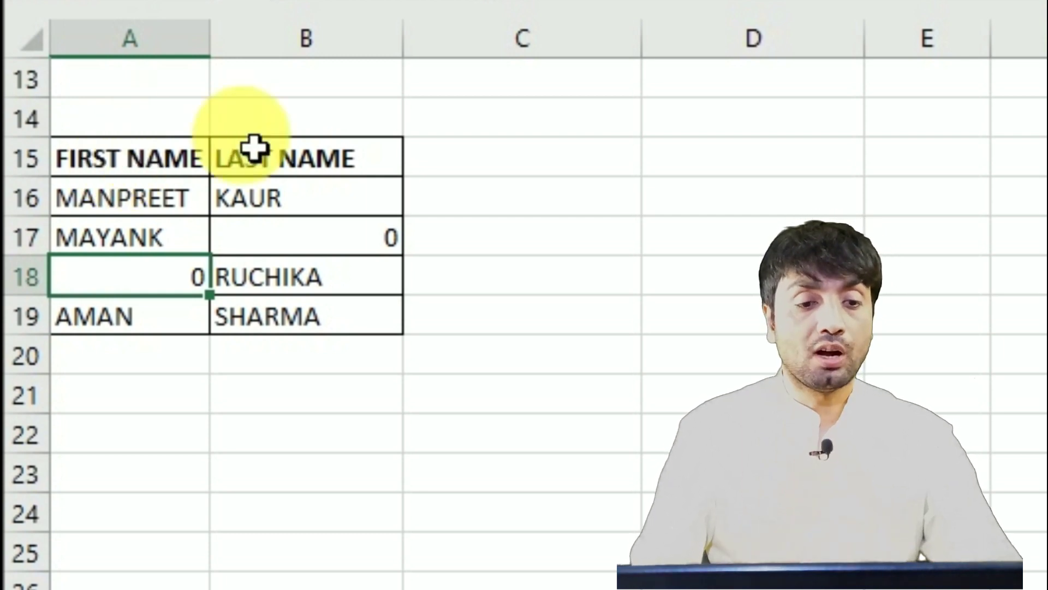
# - Enter the column heading "&(concatenate)" in C15
pyautogui.click(469, 172)
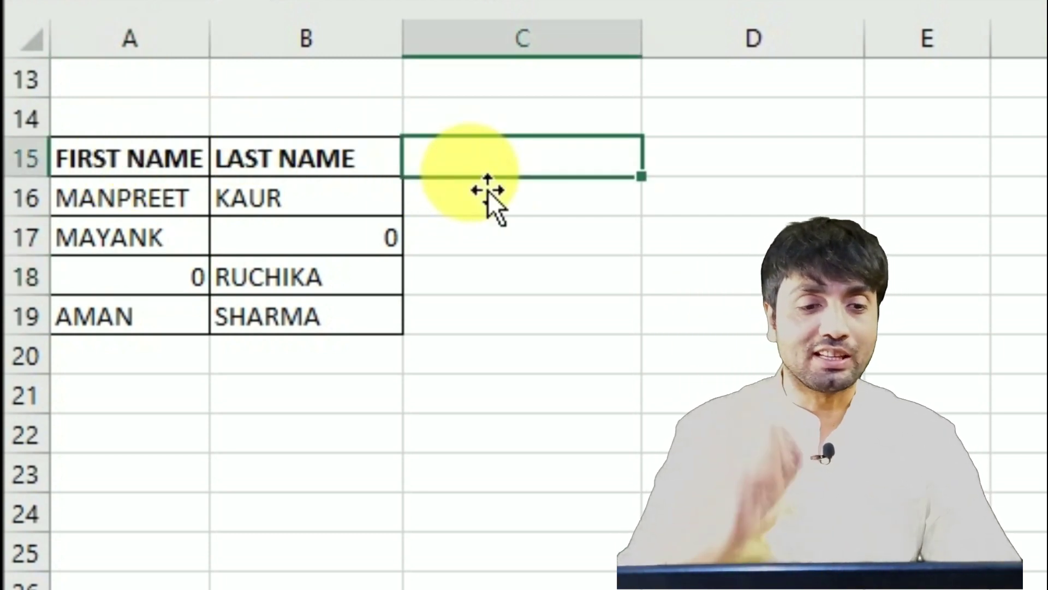
pyautogui.write('&')
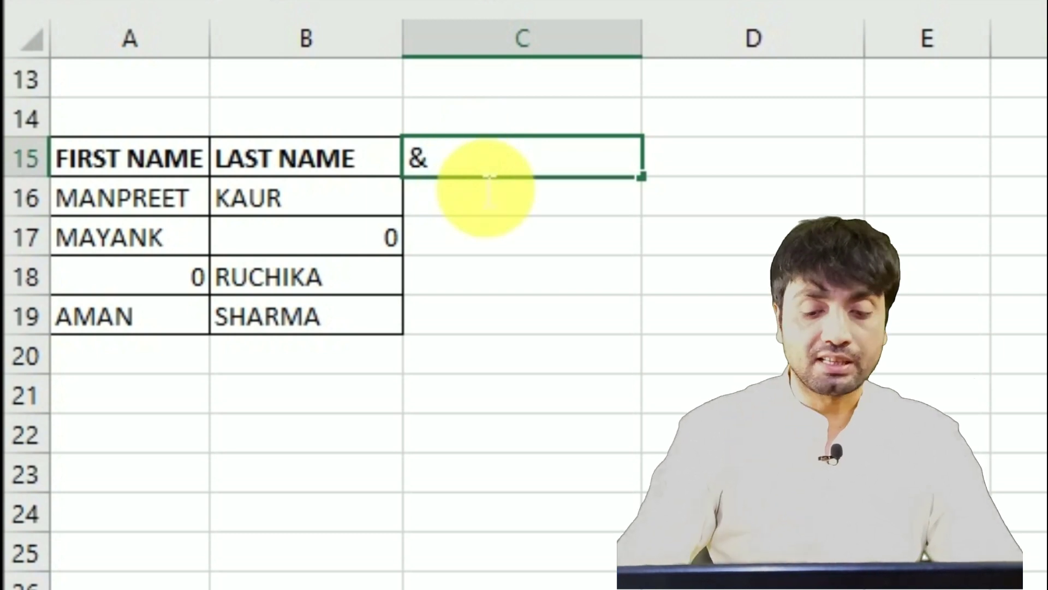
pyautogui.write('(co')
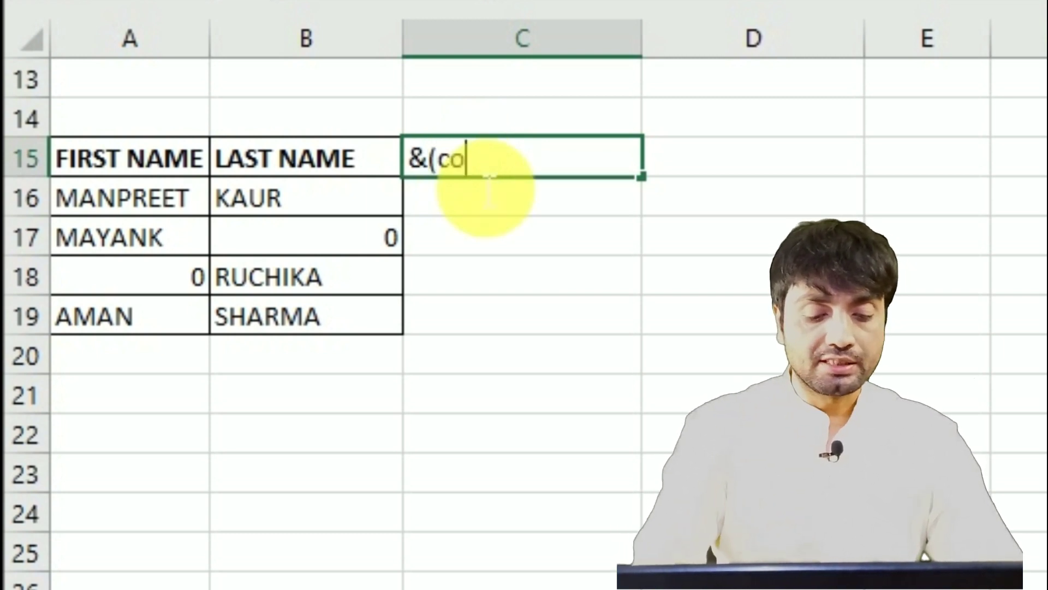
pyautogui.write('ncate')
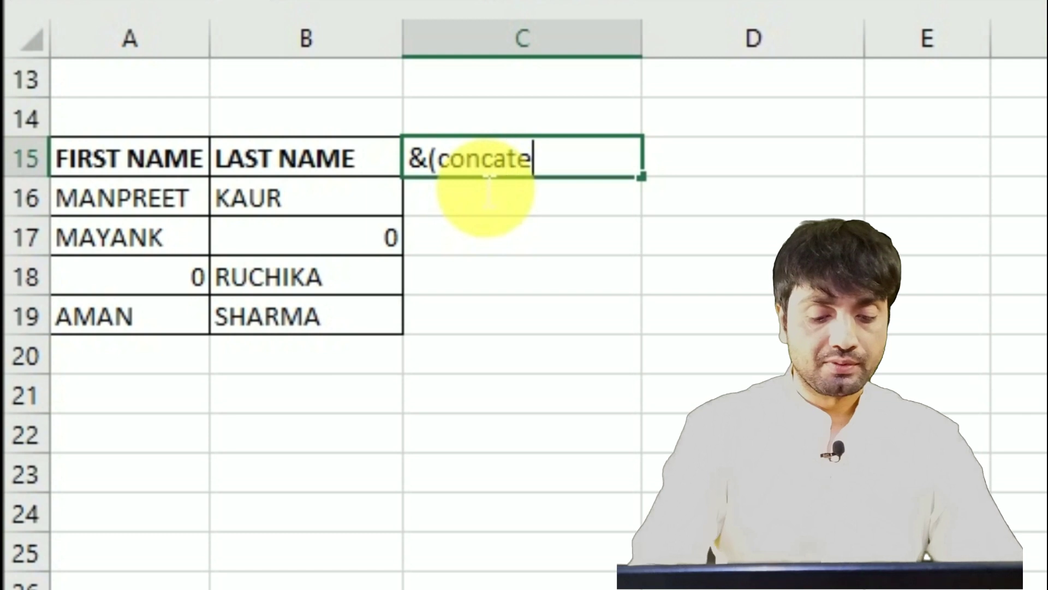
pyautogui.write('nate)')
pyautogui.press('Return')
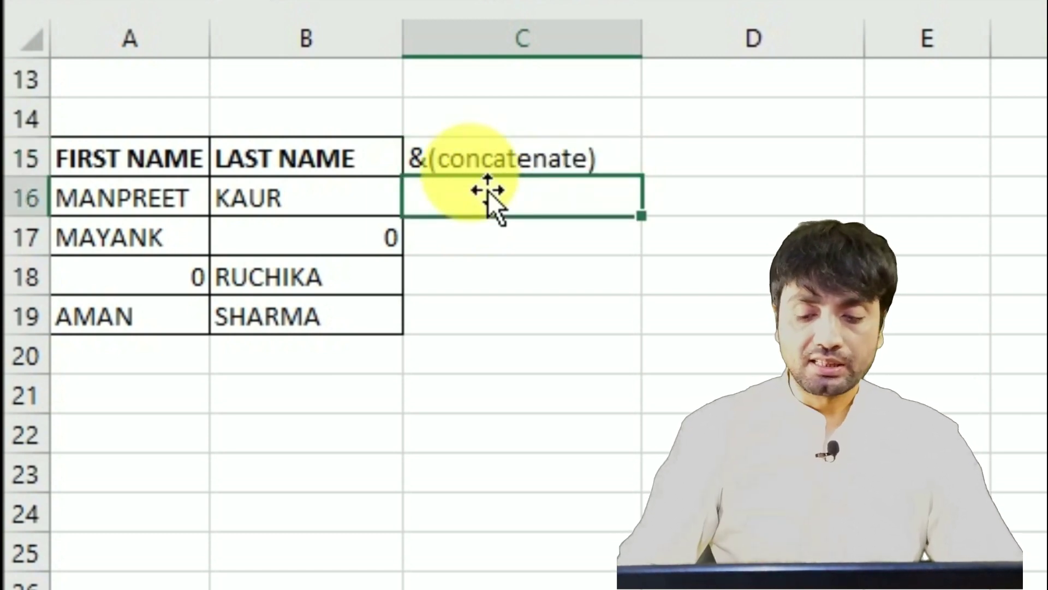
# - Join the first and last names in C16 with =A16&" "&B16 and fill the formula down to C19
pyautogui.press('Up')
pyautogui.press('Left')
pyautogui.press('Right')
pyautogui.press('Down')
pyautogui.write('=')
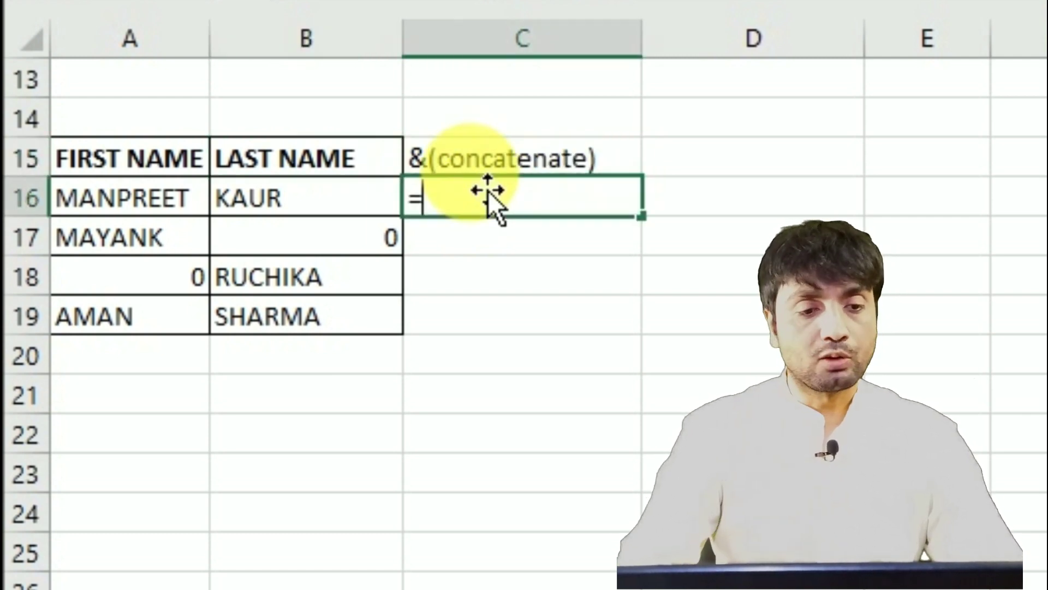
pyautogui.click(161, 212)
pyautogui.write('&')
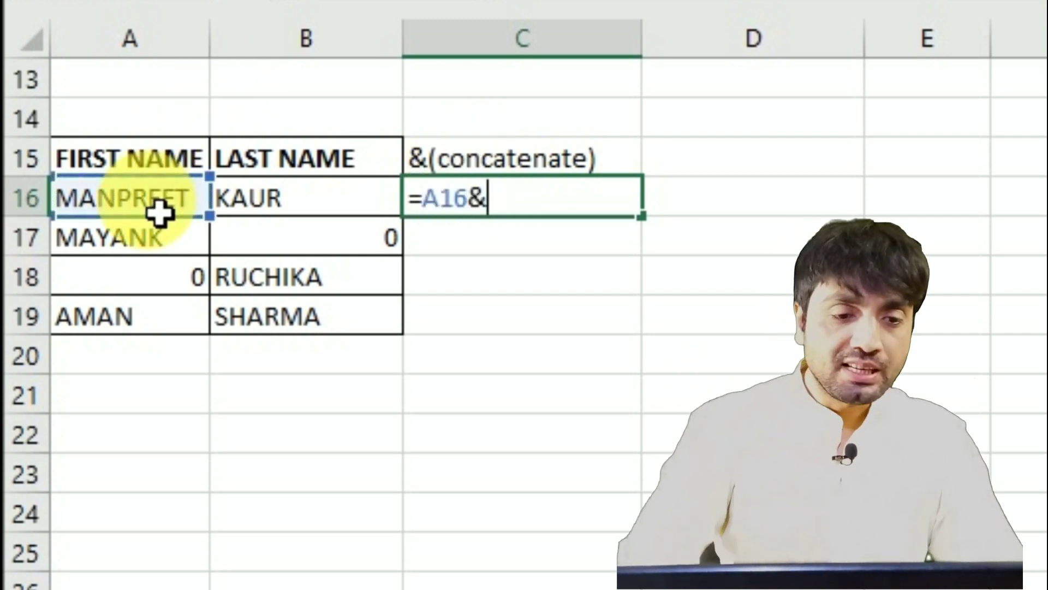
pyautogui.write('" ')
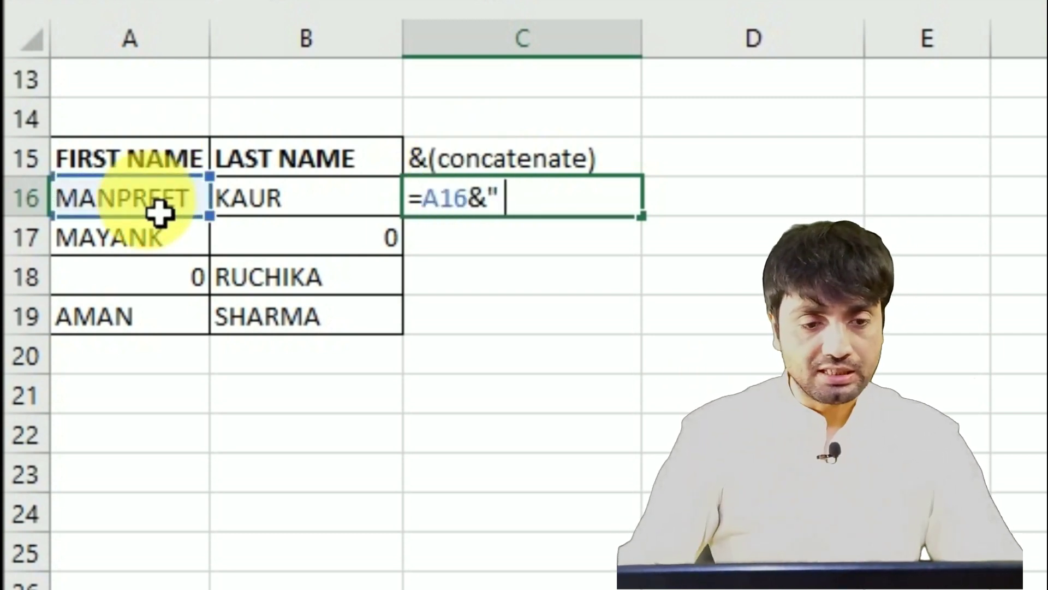
pyautogui.write('"&')
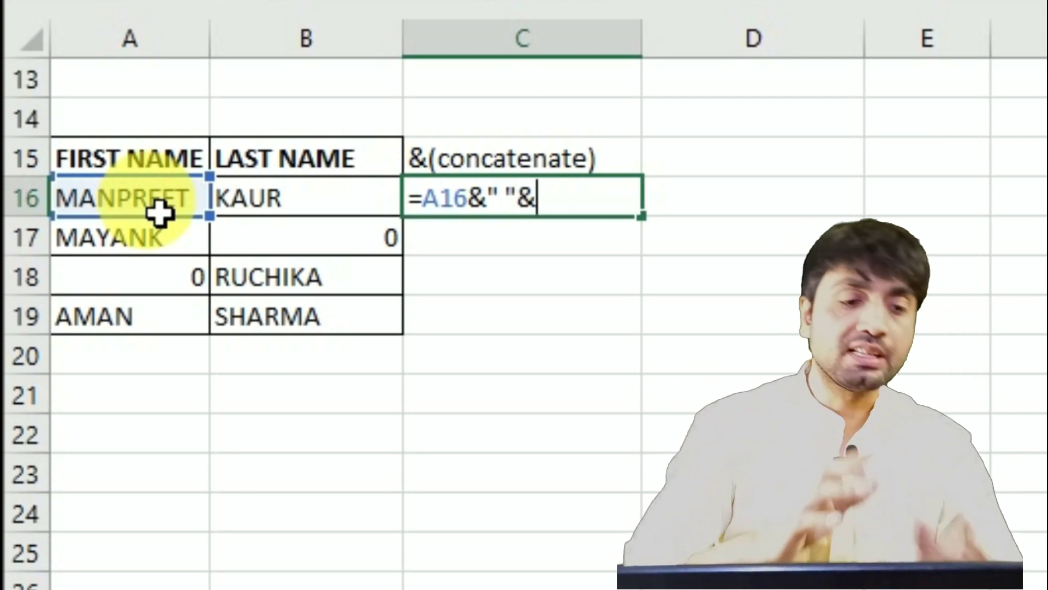
pyautogui.click(316, 215)
pyautogui.press('Return')
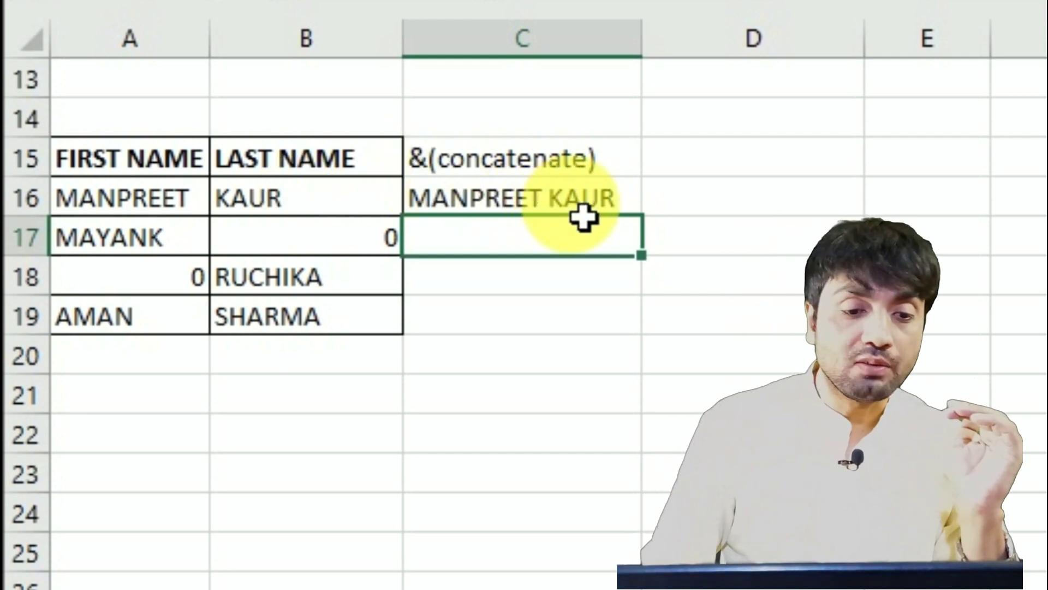
pyautogui.click(601, 212)
pyautogui.moveTo(656, 235); pyautogui.dragTo(616, 368)
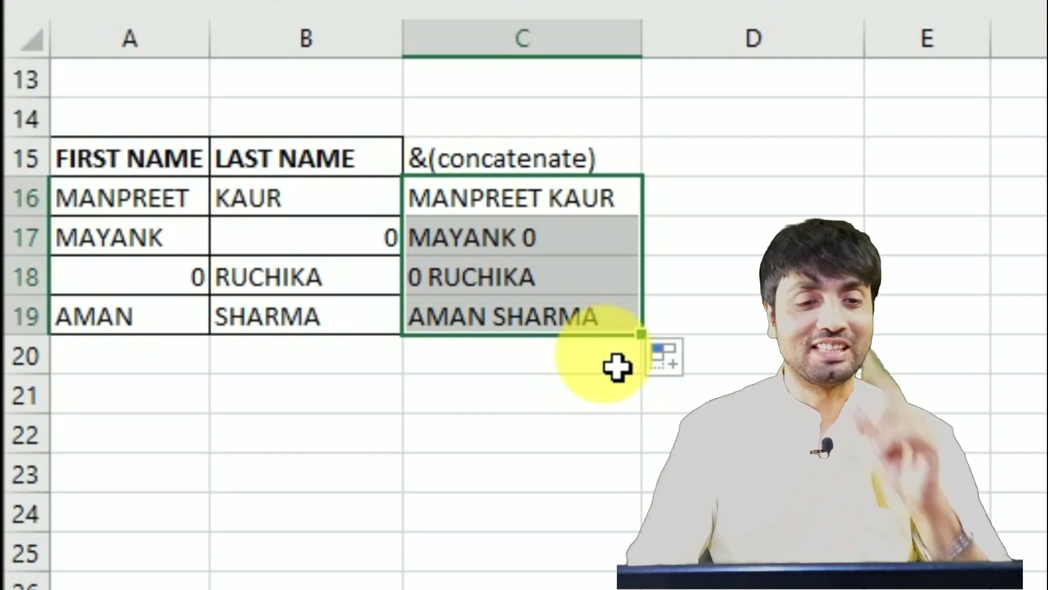
# - Enter the column heading "T FUNCTION" in D15
pyautogui.click(700, 176)
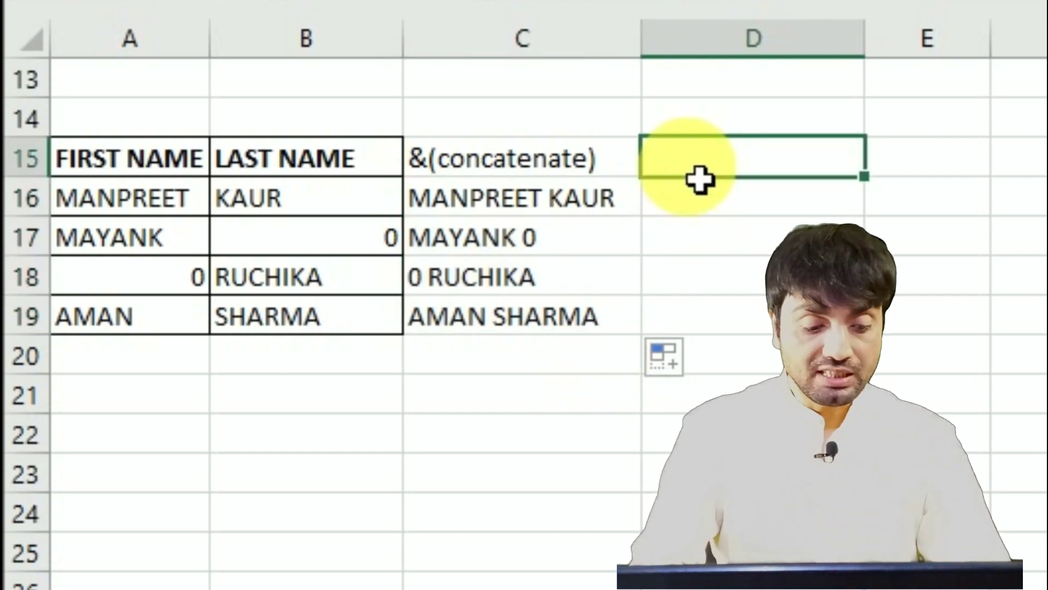
pyautogui.write('T FUNCTION')
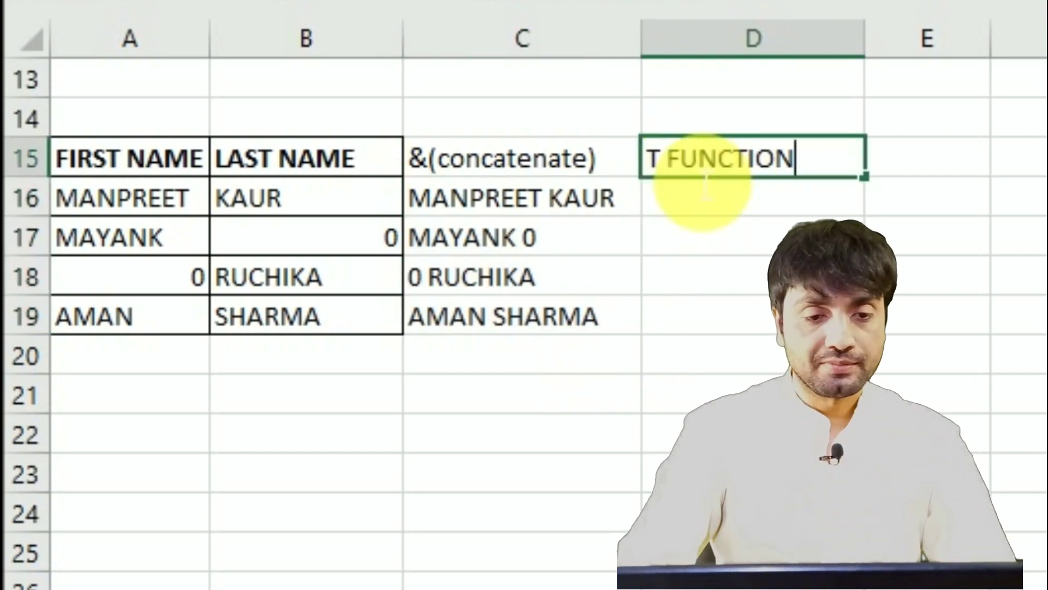
pyautogui.press('Return')
pyautogui.press('Up')
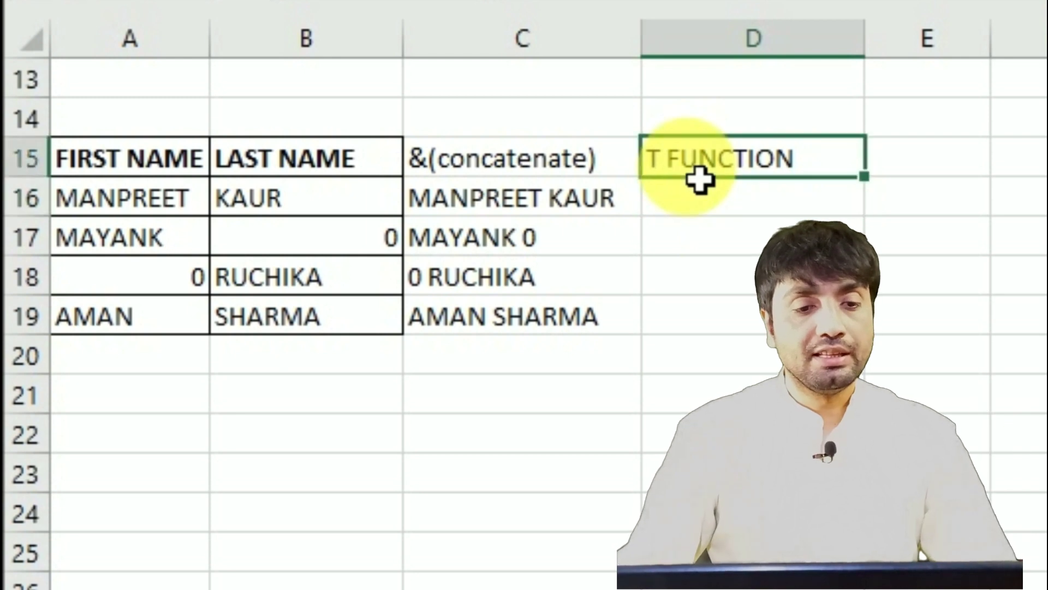
# - Apply all borders to the range C15:D19
pyautogui.hotkey('shift', 'Left')
pyautogui.hotkey('shift', 'Down')
pyautogui.hotkey('shift', 'Down')
pyautogui.hotkey('shift', 'Down')
pyautogui.hotkey('shift', 'Down')
pyautogui.press('alt')
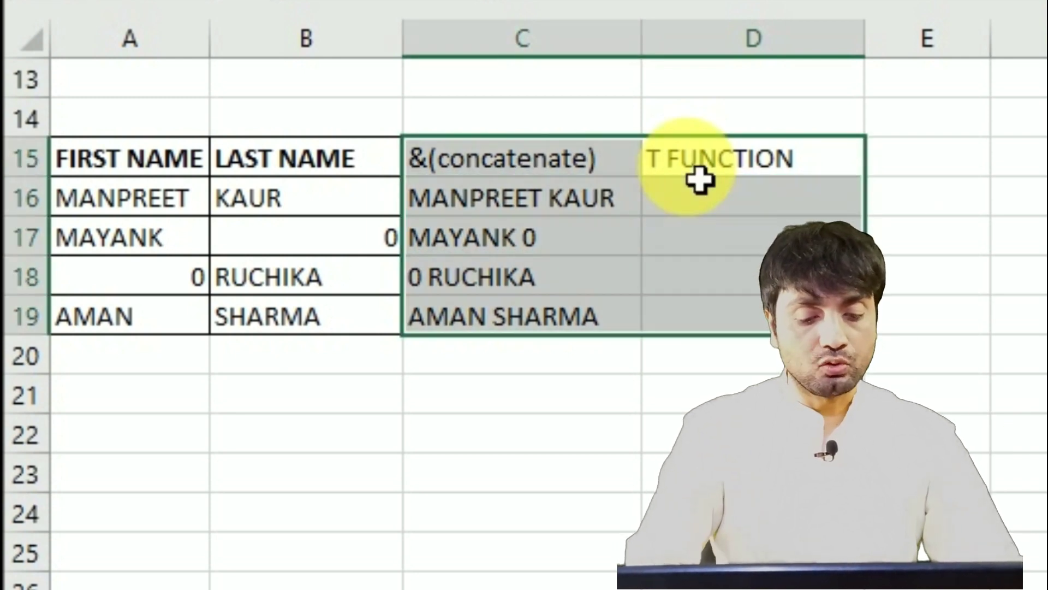
pyautogui.press('h')
pyautogui.press('b')
pyautogui.press('a')
pyautogui.press('Down')
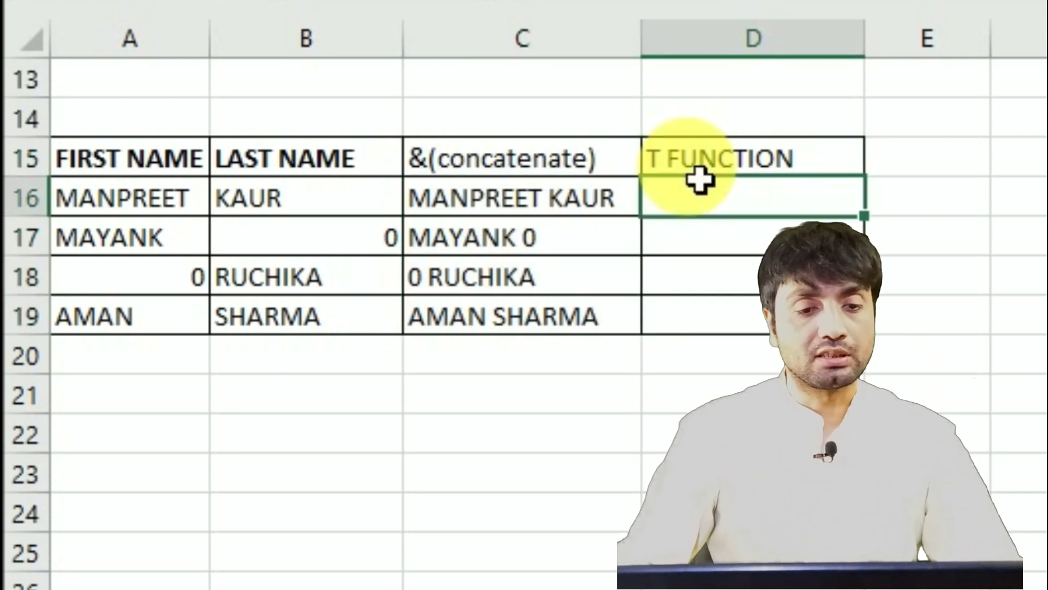
# - Join the first and last names in D16 using the T function with =T(A16)&" "&T(B16)
pyautogui.press('Right')
pyautogui.press('Down')
pyautogui.press('Left')
pyautogui.click(701, 182)
pyautogui.write('=')
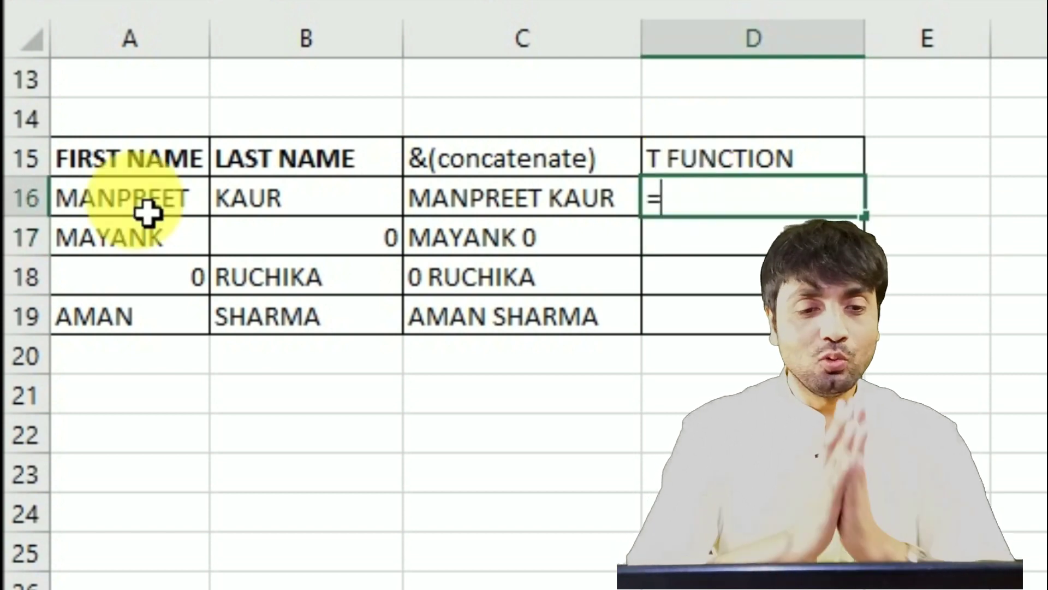
pyautogui.write('T(')
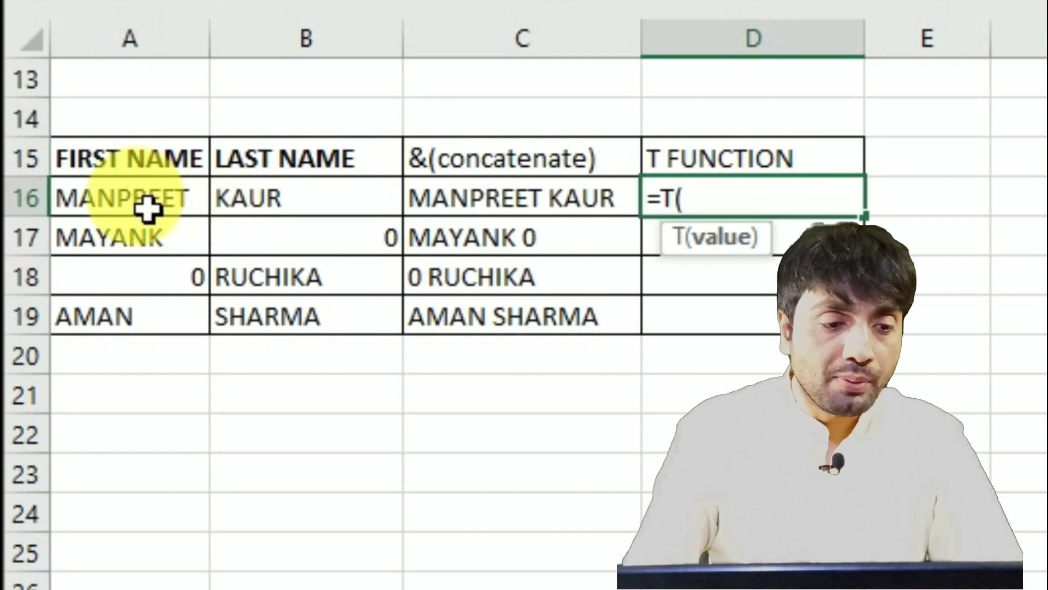
pyautogui.click(143, 210)
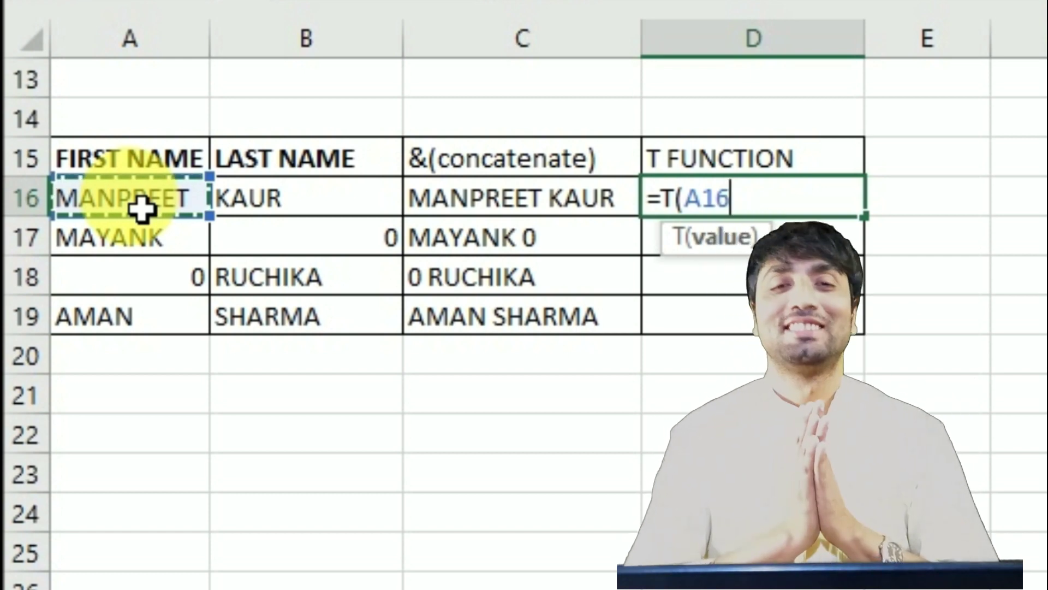
pyautogui.write(')&" "&')
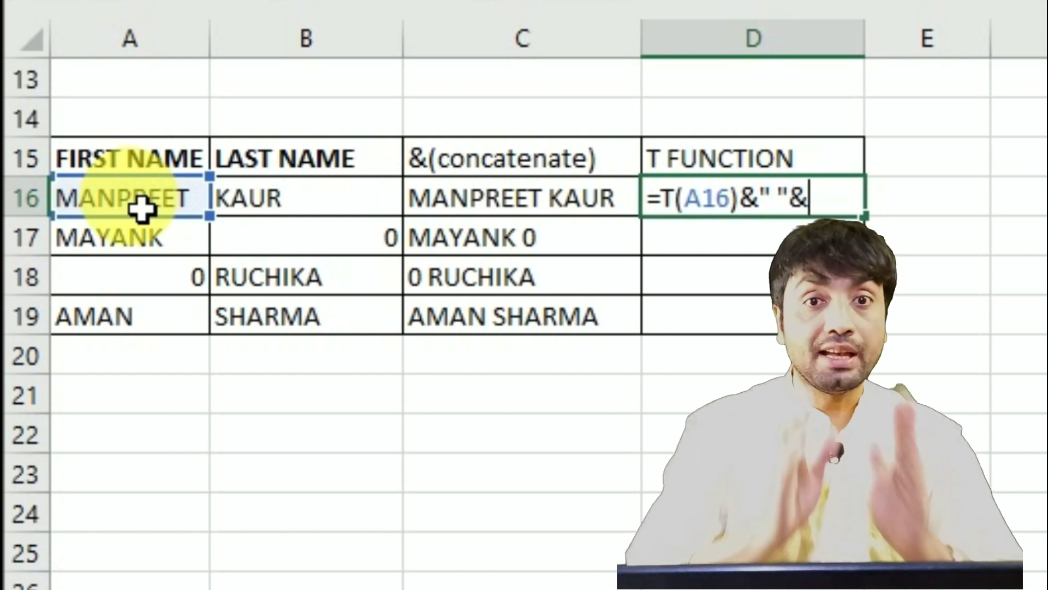
pyautogui.write('T(')
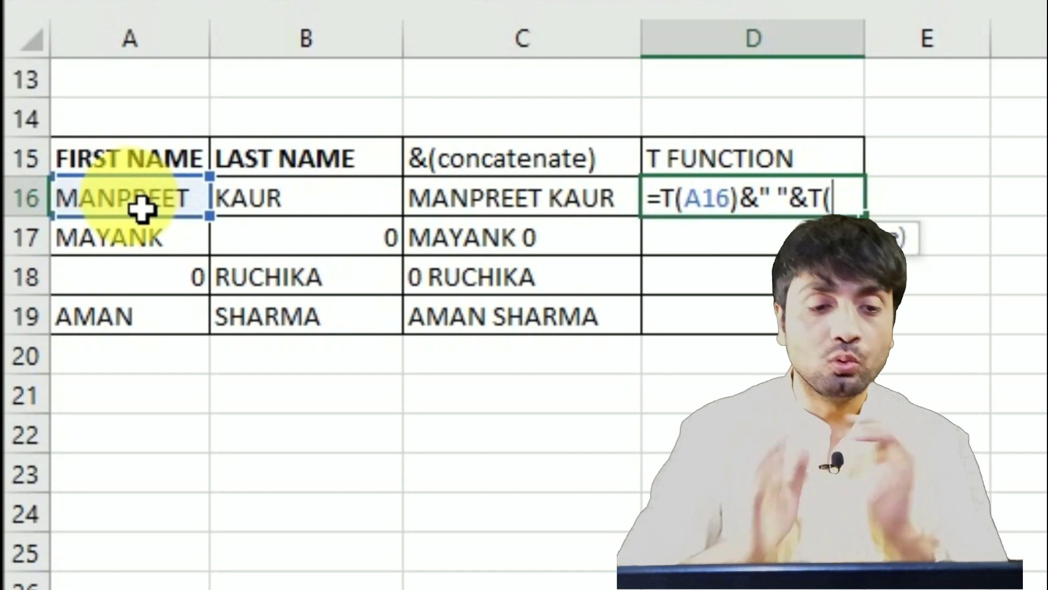
pyautogui.click(295, 207)
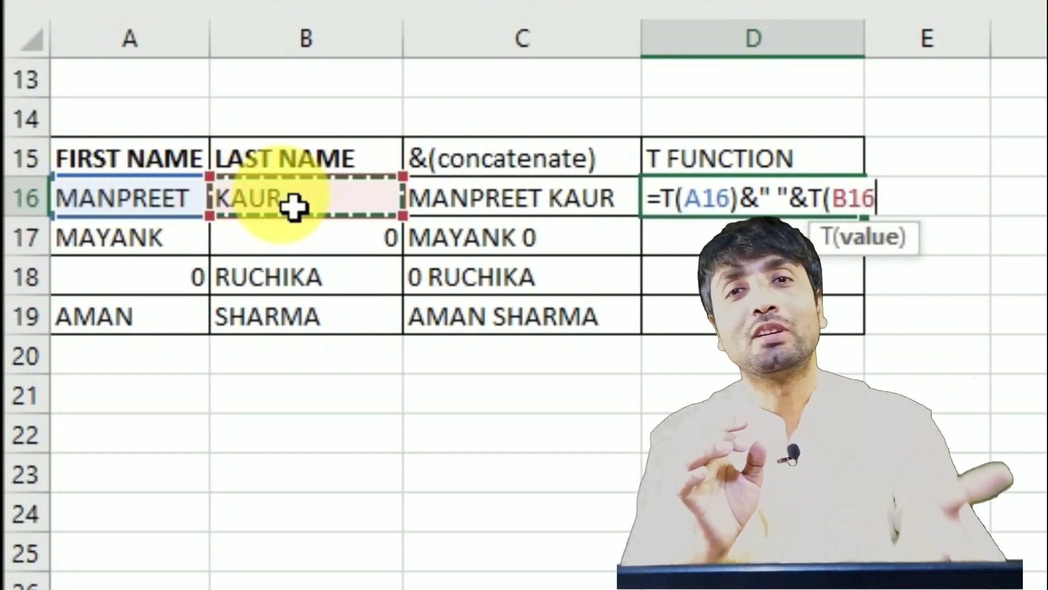
pyautogui.write(')')
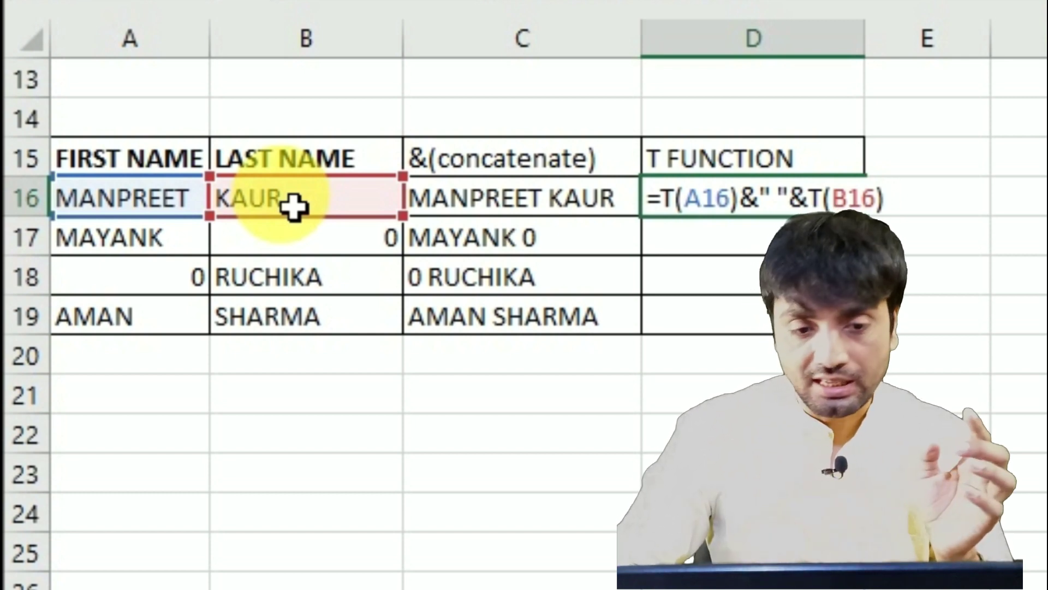
pyautogui.press('Return')
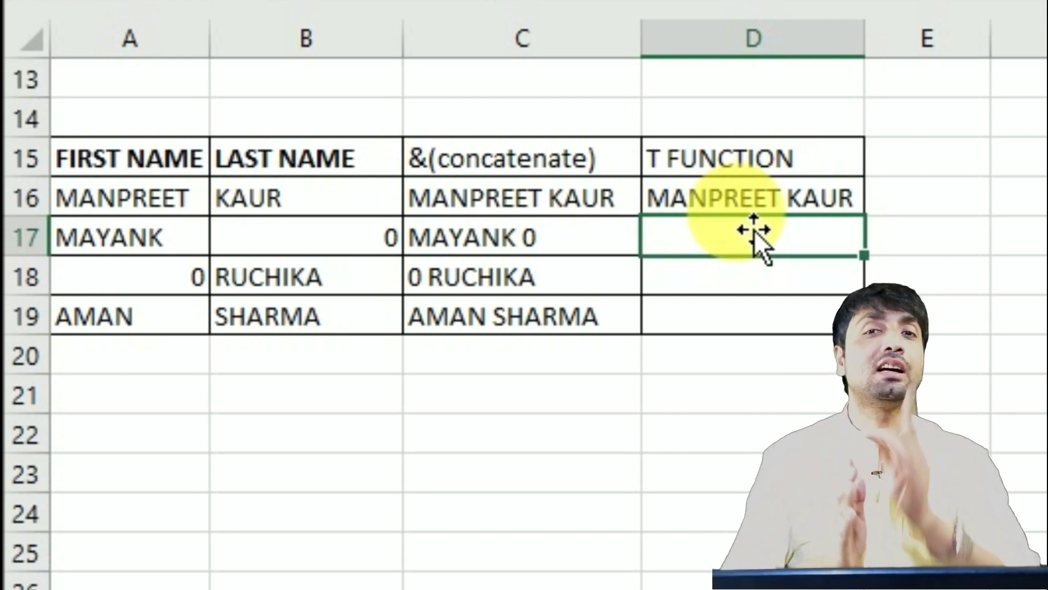
# - Check the name entries in A17 and B17 and fill the T formula from D16 down to D19
pyautogui.click(155, 251)
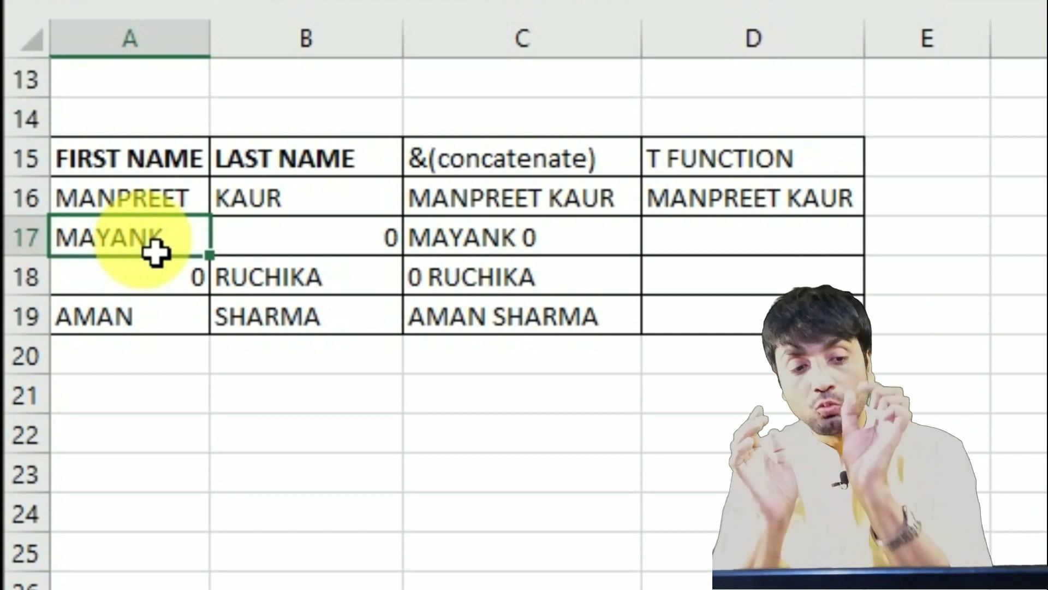
pyautogui.click(333, 244)
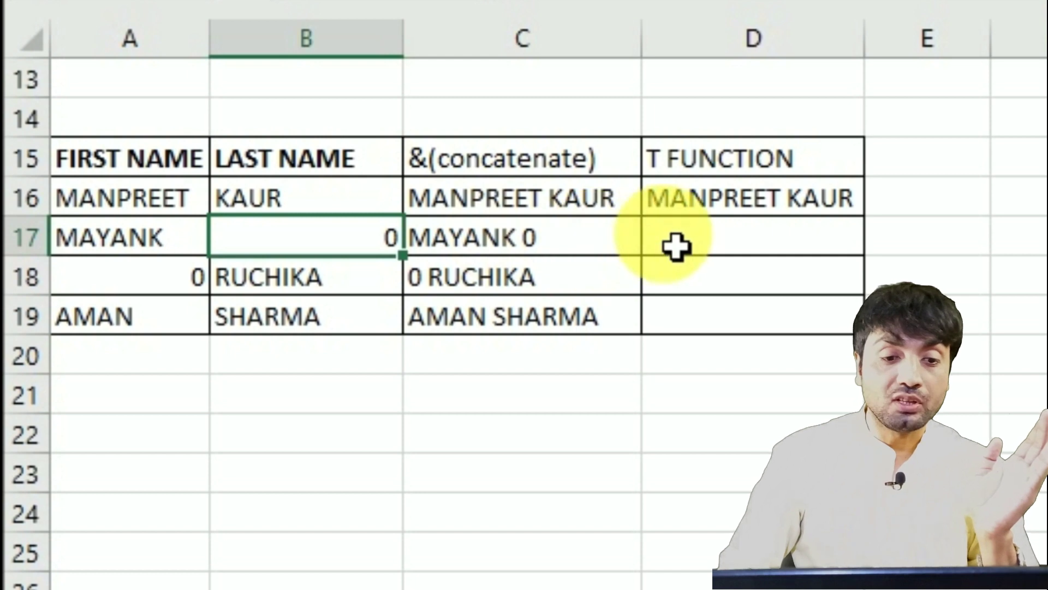
pyautogui.click(762, 202)
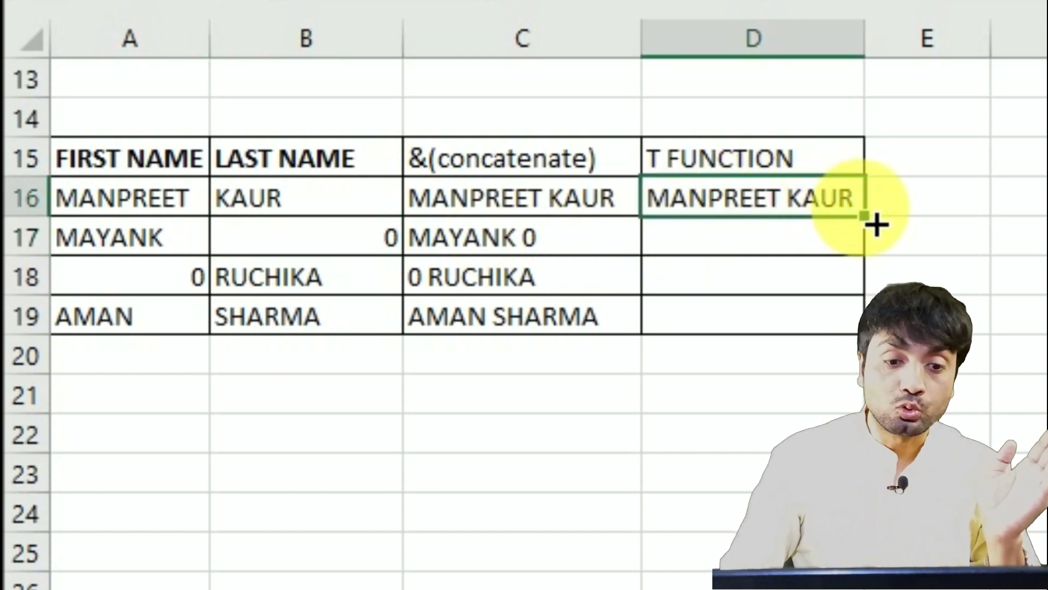
pyautogui.moveTo(876, 231); pyautogui.dragTo(847, 335)
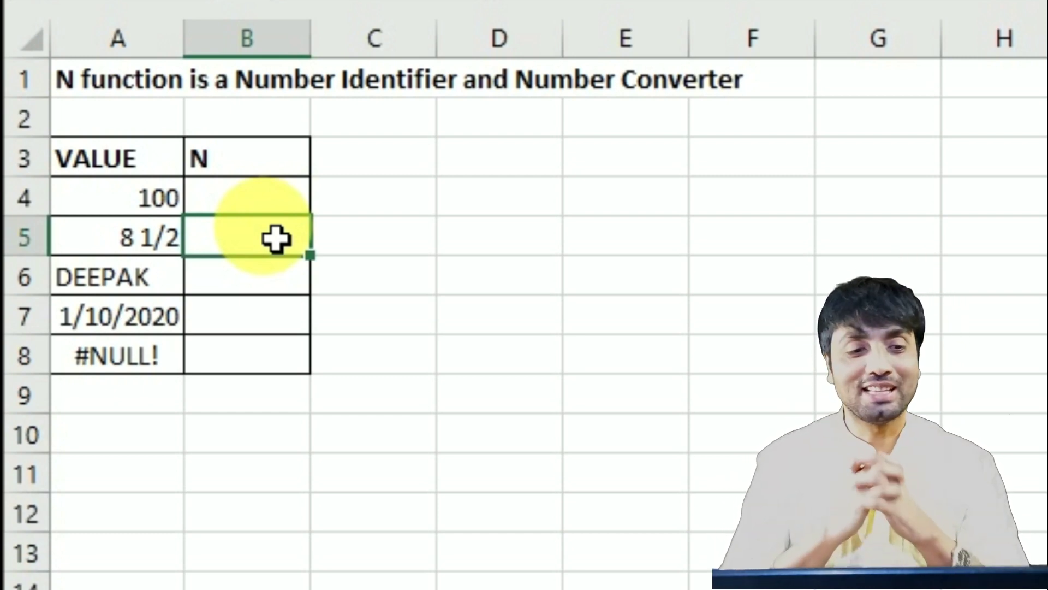
# - On the N function sheet, enter =N(A4) in B4 to evaluate the first value
pyautogui.click(272, 214)
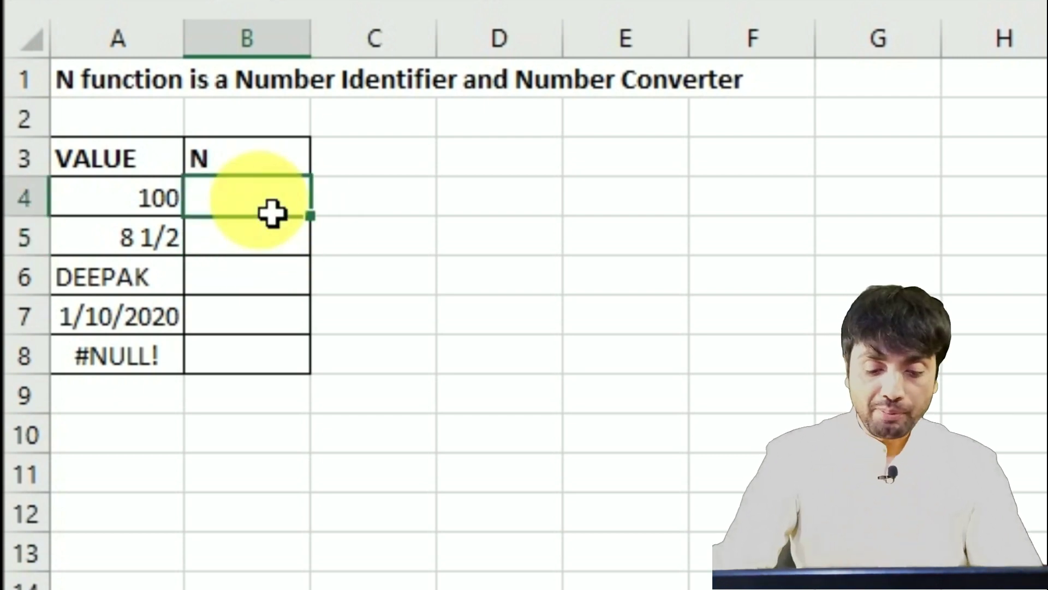
pyautogui.write('=N')
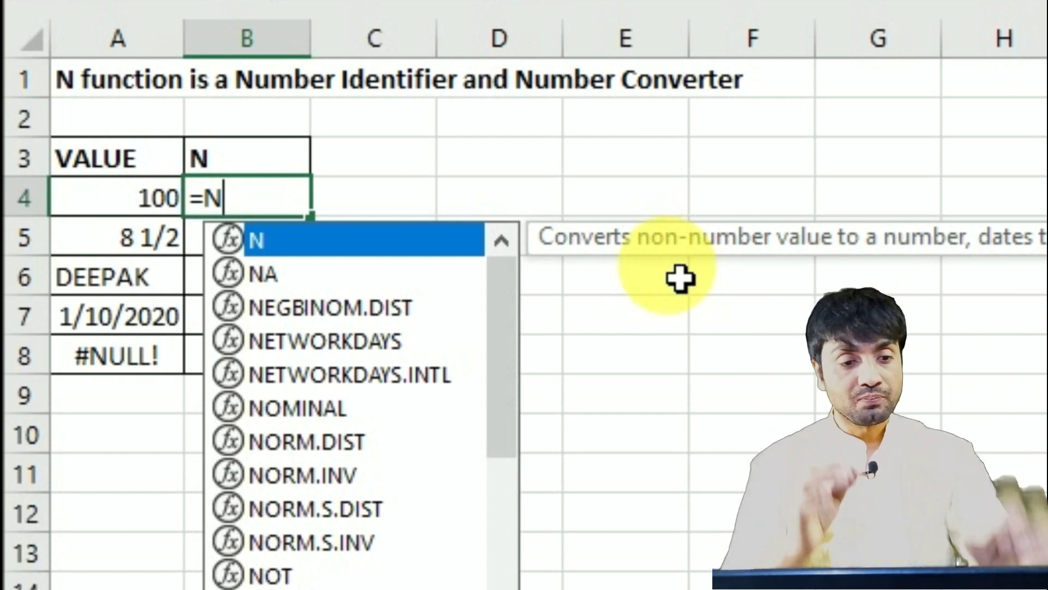
pyautogui.write('(')
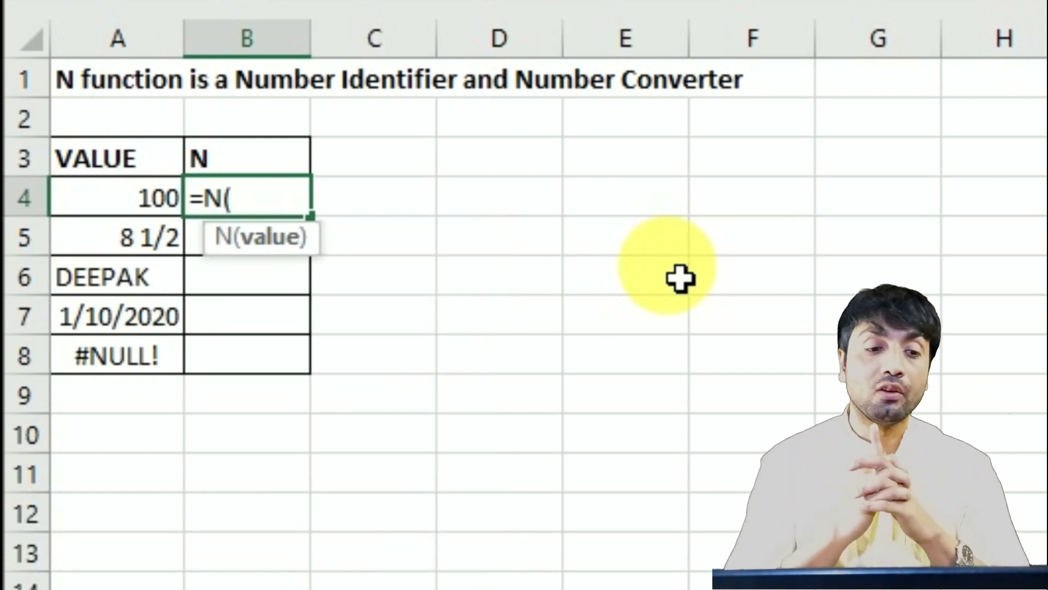
pyautogui.click(165, 210)
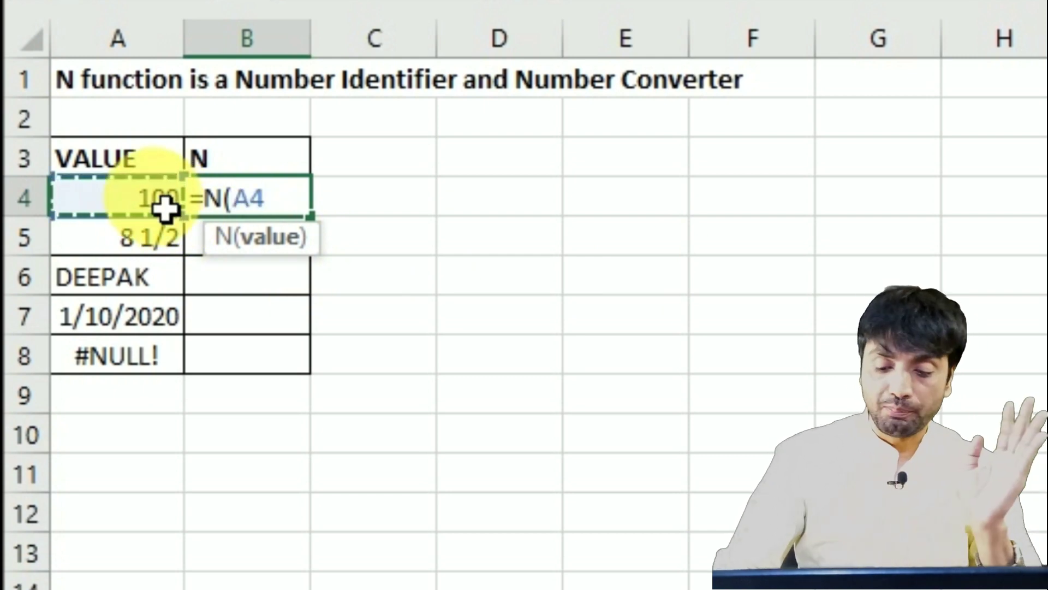
pyautogui.write(')')
pyautogui.press('Return')
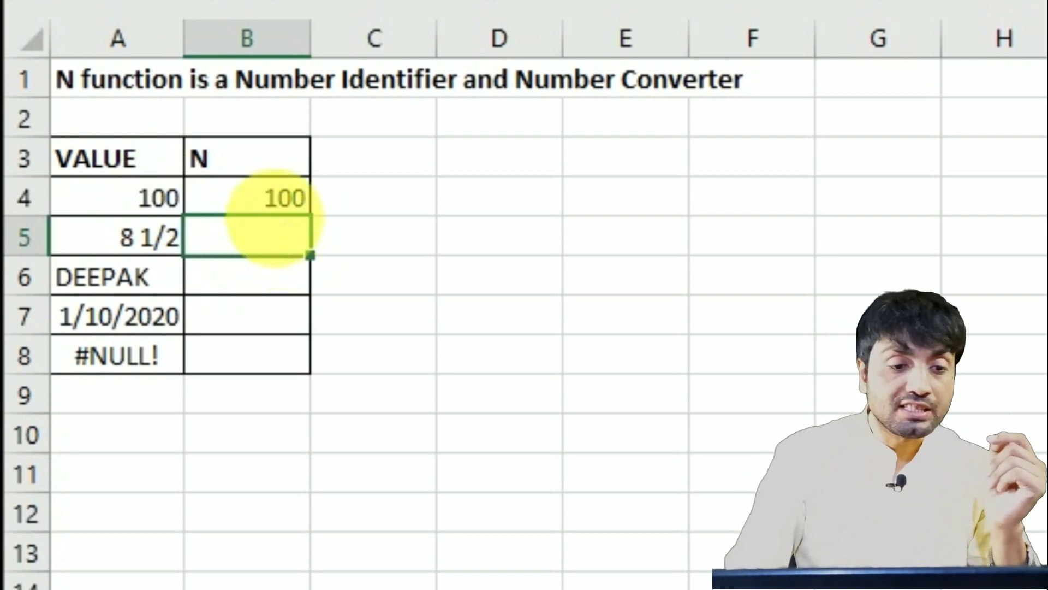
# - Fill the N formula from B4 down to B7, one row at a time
pyautogui.click(281, 207)
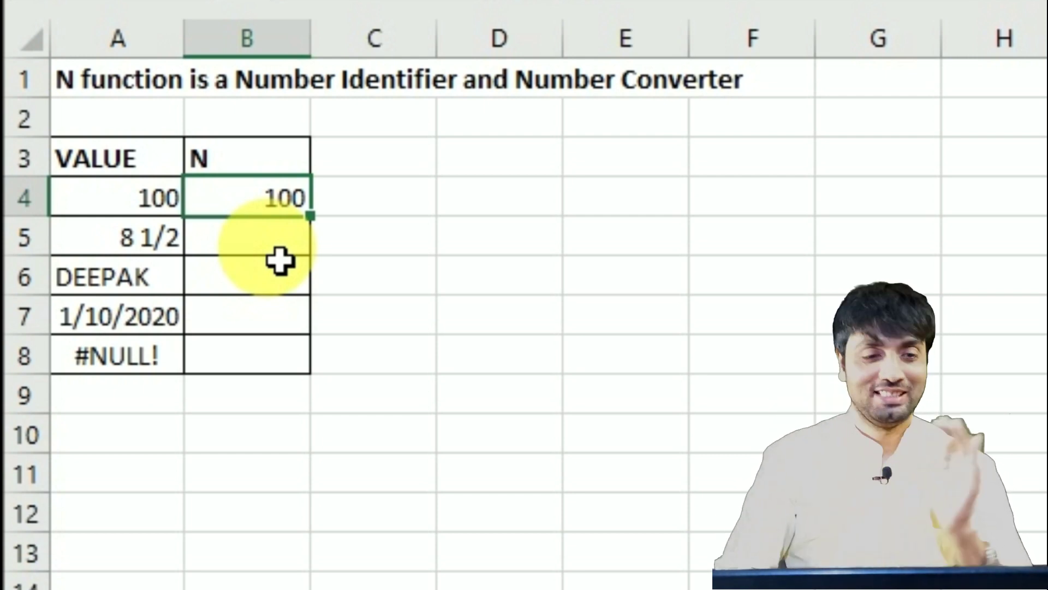
pyautogui.moveTo(322, 224); pyautogui.dragTo(327, 269)
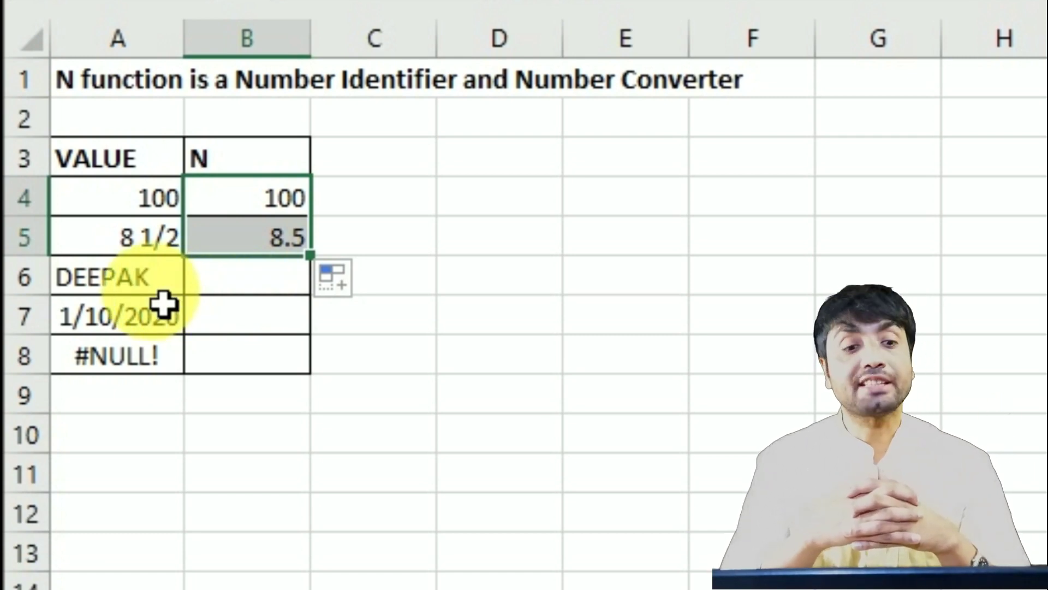
pyautogui.moveTo(318, 276); pyautogui.dragTo(321, 309)
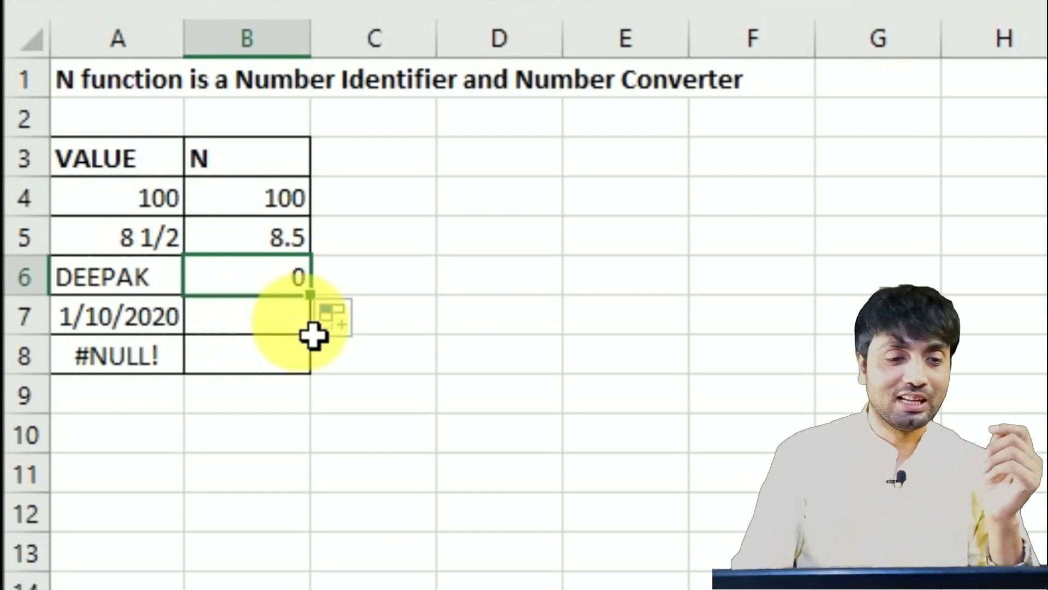
pyautogui.moveTo(324, 316); pyautogui.dragTo(324, 343)
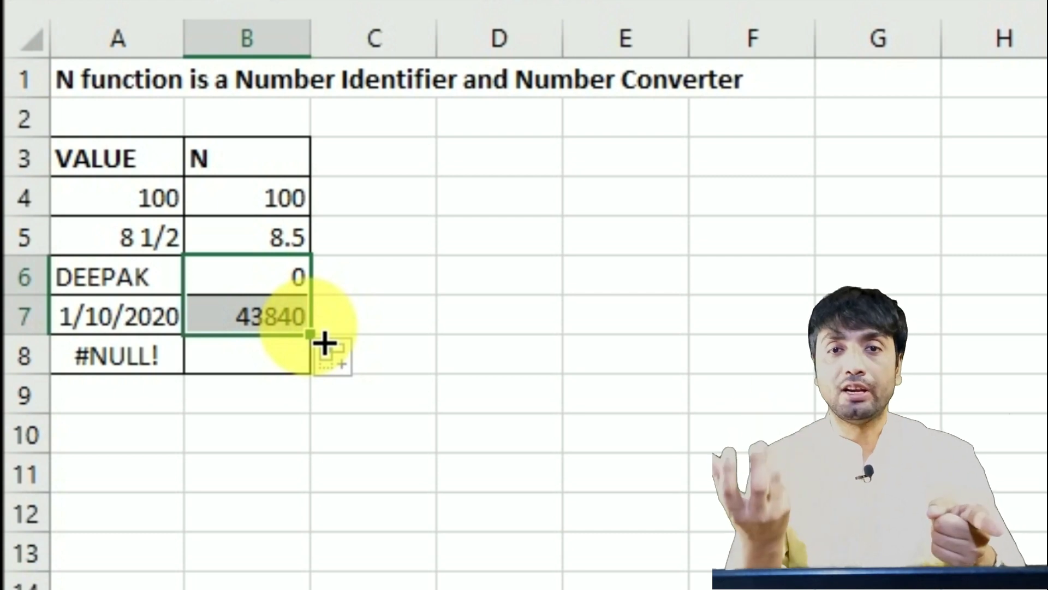
# - Change the date in A7 to 1/1/1900 to test the N function on it
pyautogui.click(167, 327)
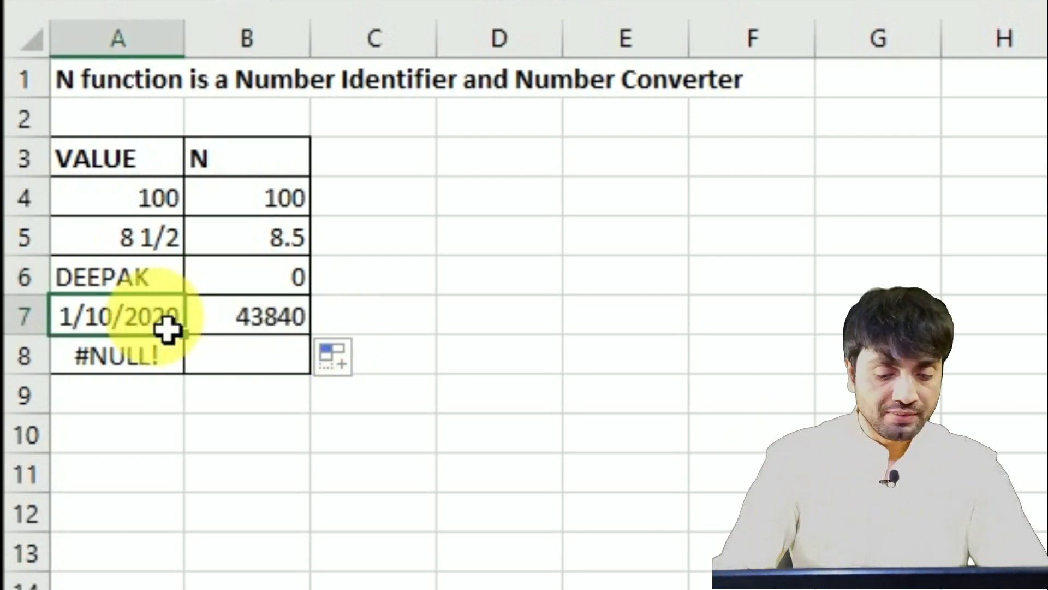
pyautogui.write('1/1/1900')
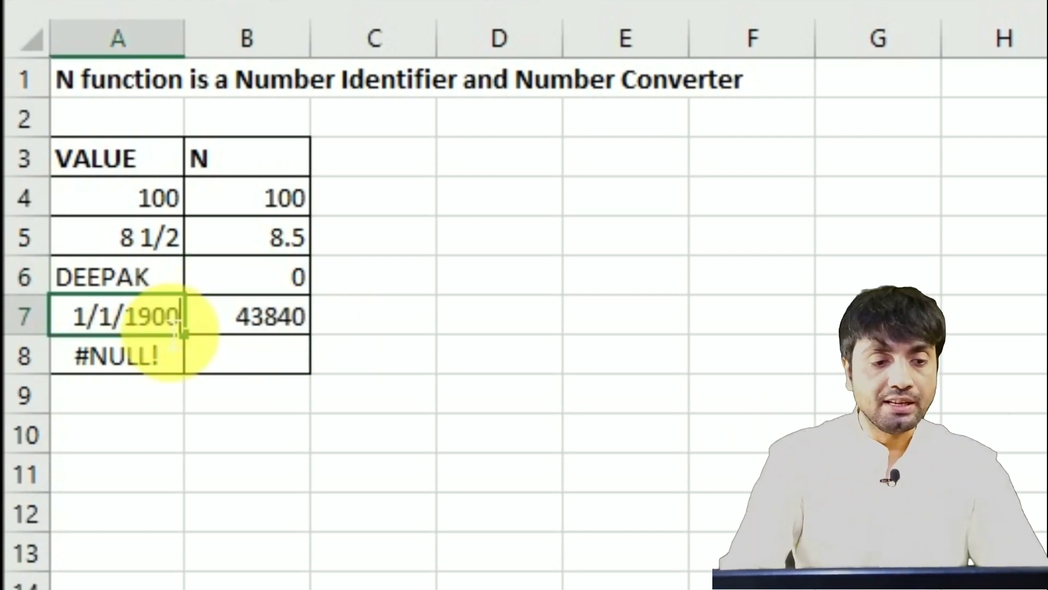
pyautogui.press('Return')
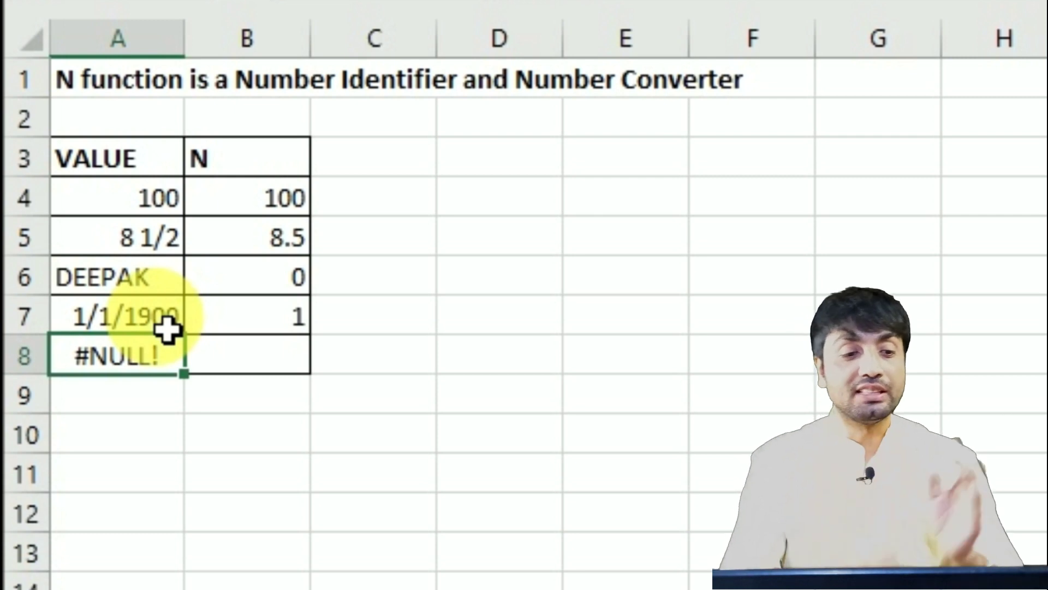
# - Fill the N formula from B7 down to B8 to cover the error value
pyautogui.click(276, 327)
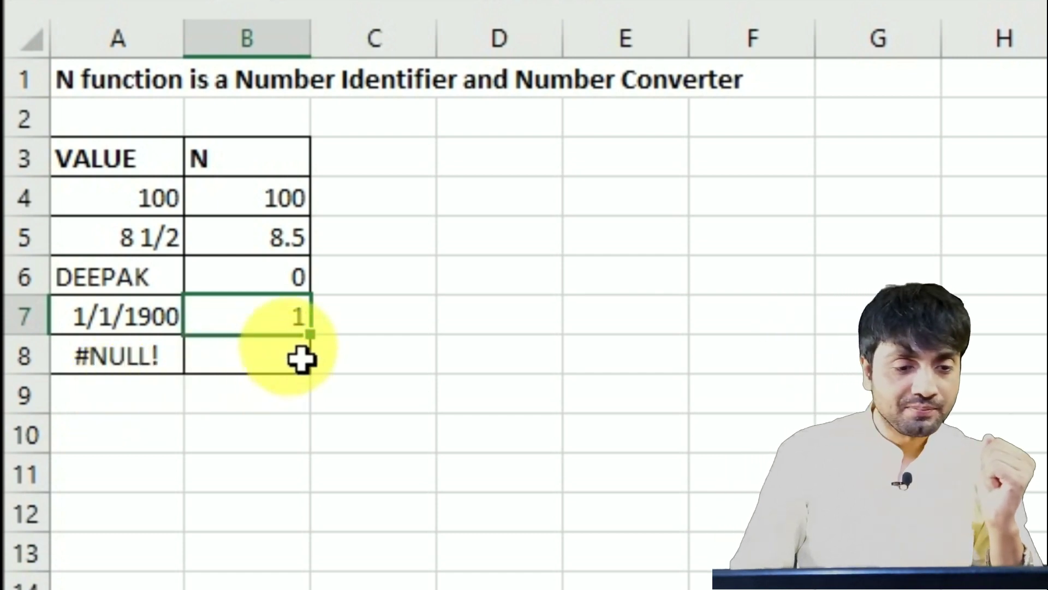
pyautogui.moveTo(316, 345); pyautogui.dragTo(315, 374)
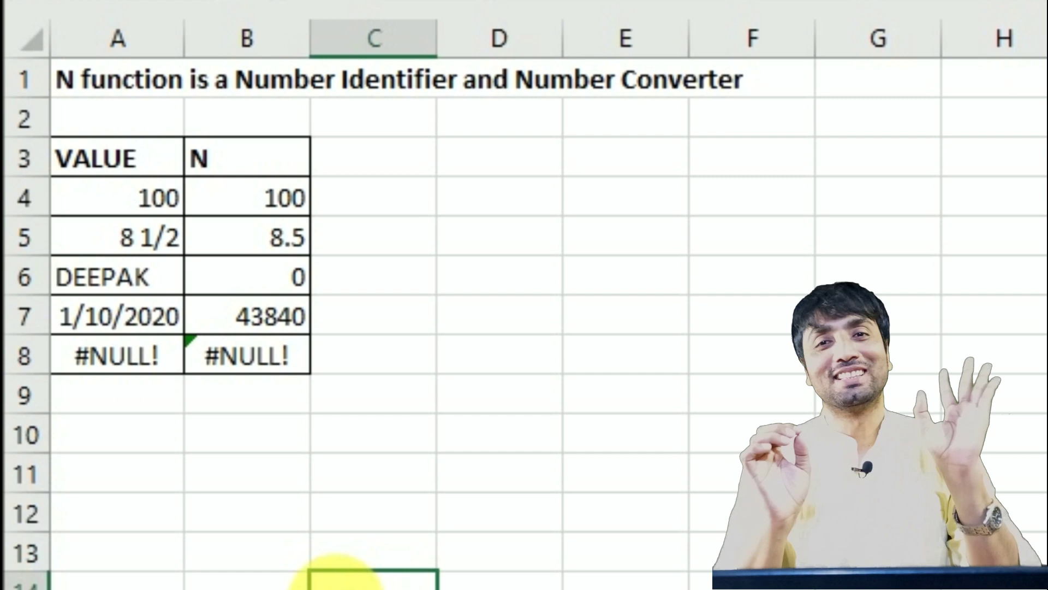
# - Insert a comment on cell B11 reading "This is a Number"
pyautogui.press('Up')
pyautogui.press('Up')
pyautogui.press('Up')
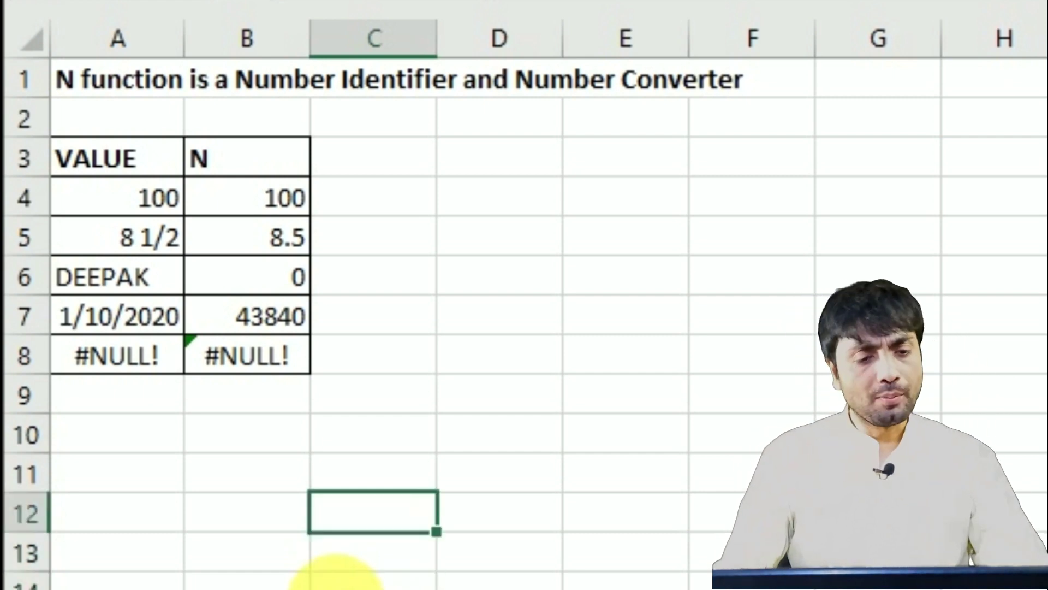
pyautogui.press('Left')
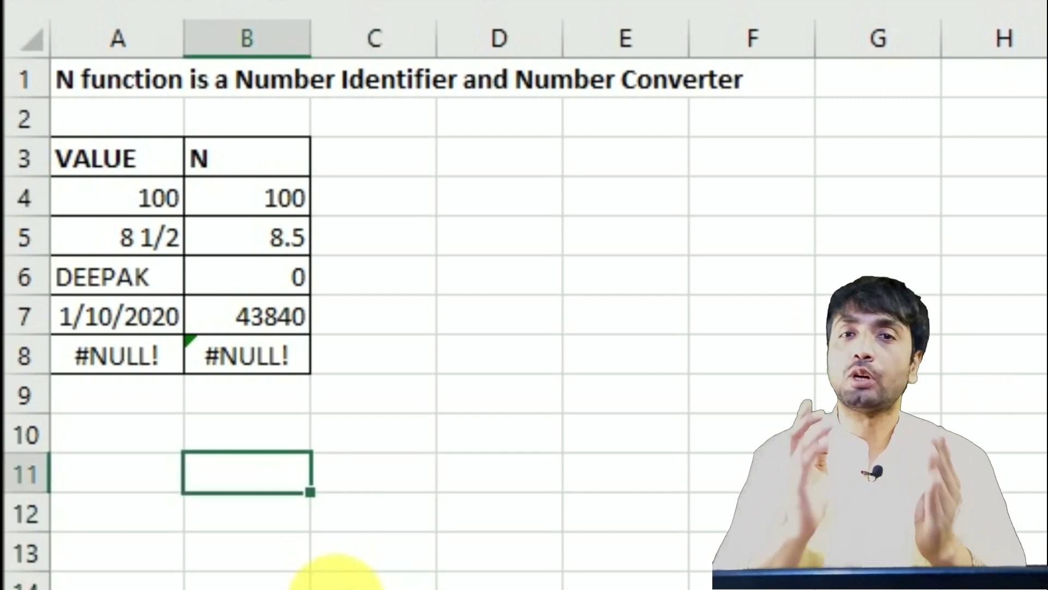
pyautogui.rightClick(288, 488)
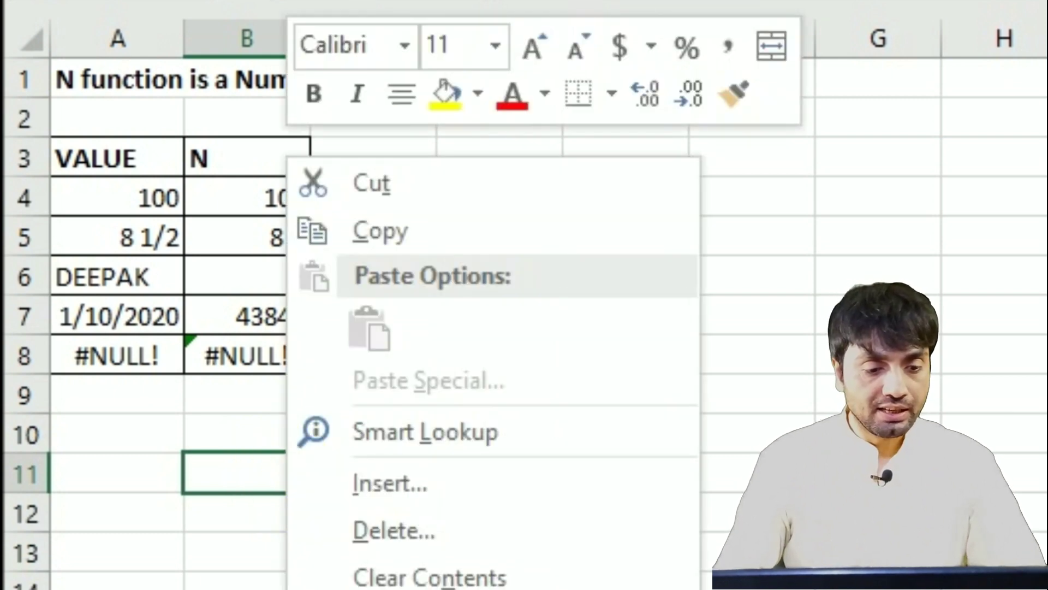
pyautogui.press('m')
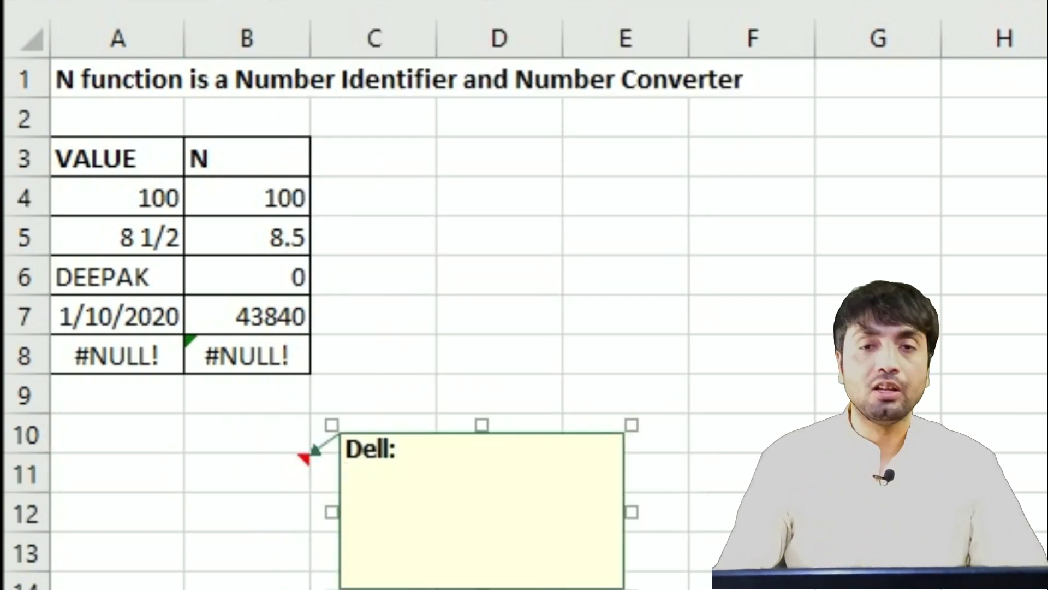
pyautogui.write('This is a ')
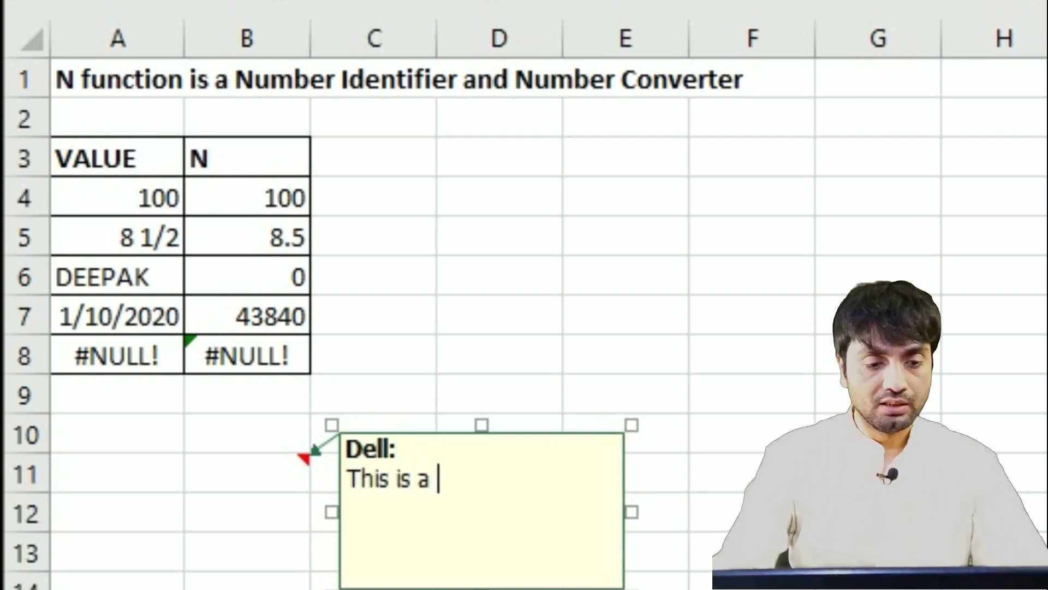
pyautogui.write('Number')
pyautogui.press('Return')
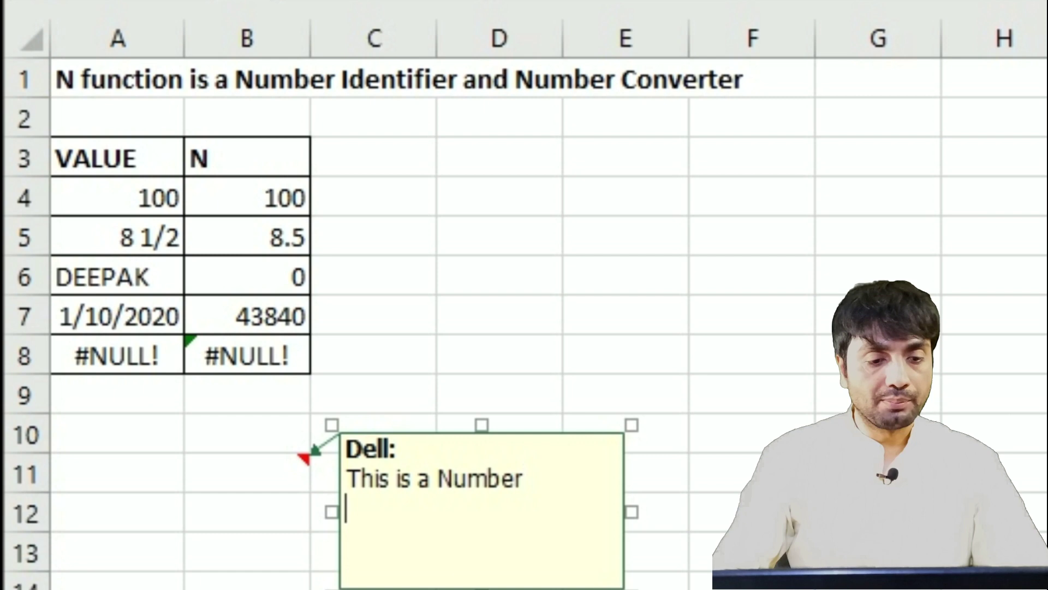
pyautogui.press('BackSpace')
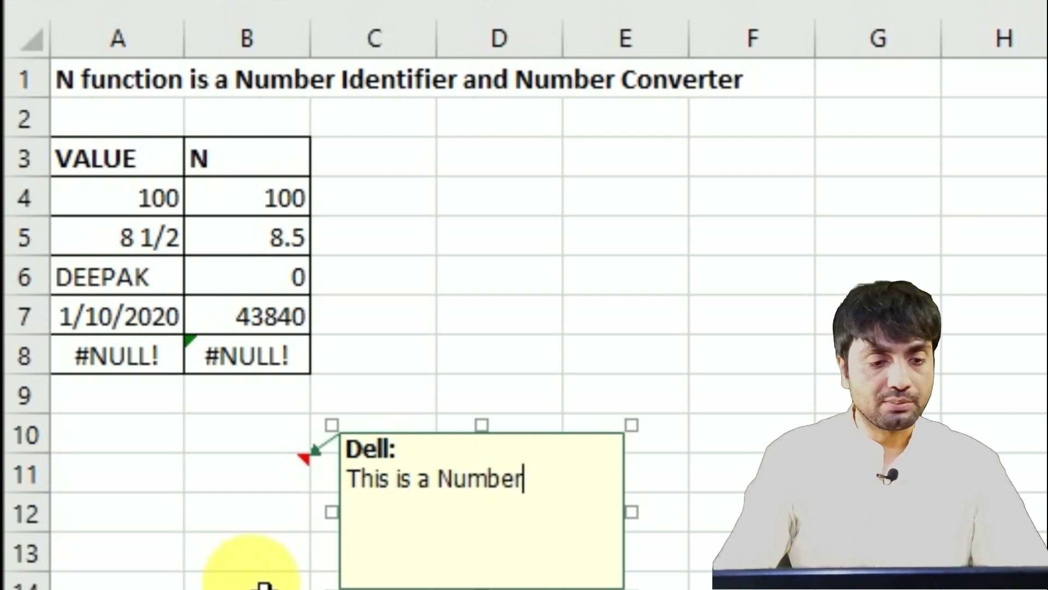
pyautogui.click(253, 559)
# - Enter the value 10 in cell A11
pyautogui.press('Up')
pyautogui.press('Up')
pyautogui.press('Left')
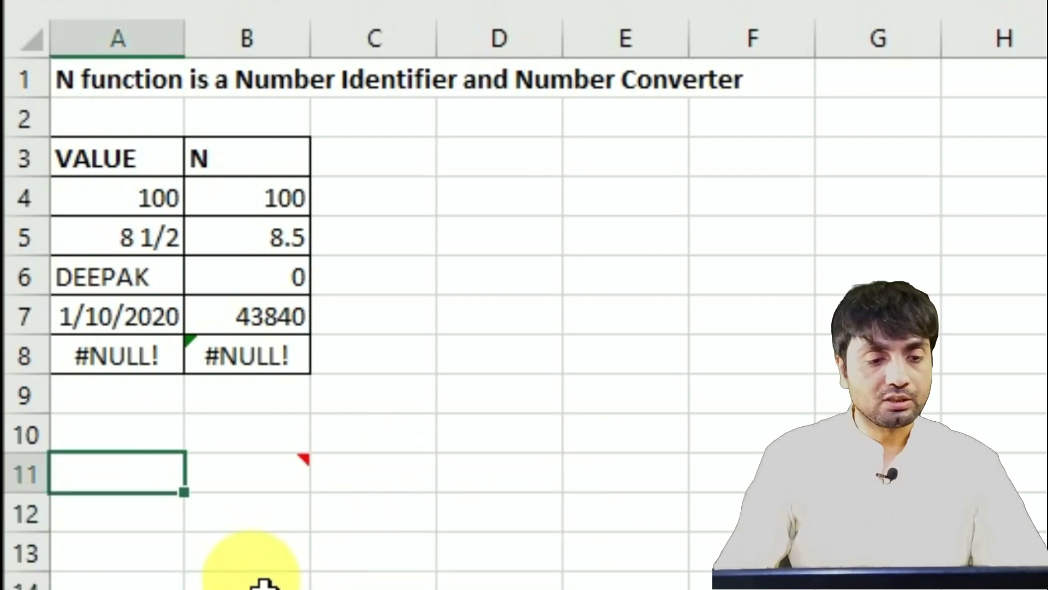
pyautogui.write('19')
pyautogui.press('BackSpace')
pyautogui.write('0')
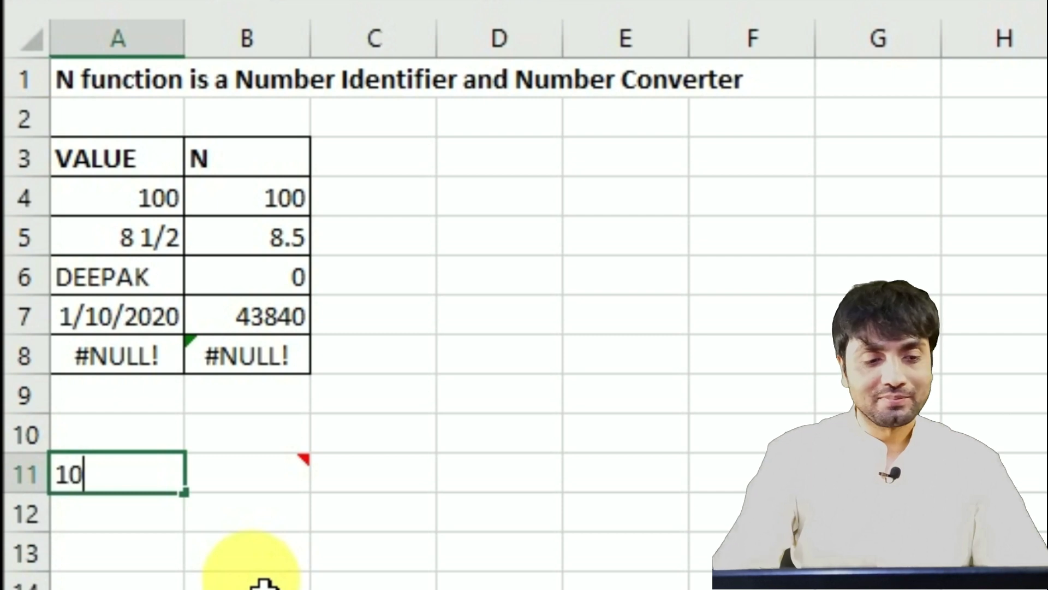
pyautogui.press('Return')
# - Enter =A11+N("This is a number") in B11 to embed a note inside the formula
pyautogui.press('Up')
pyautogui.press('Right')
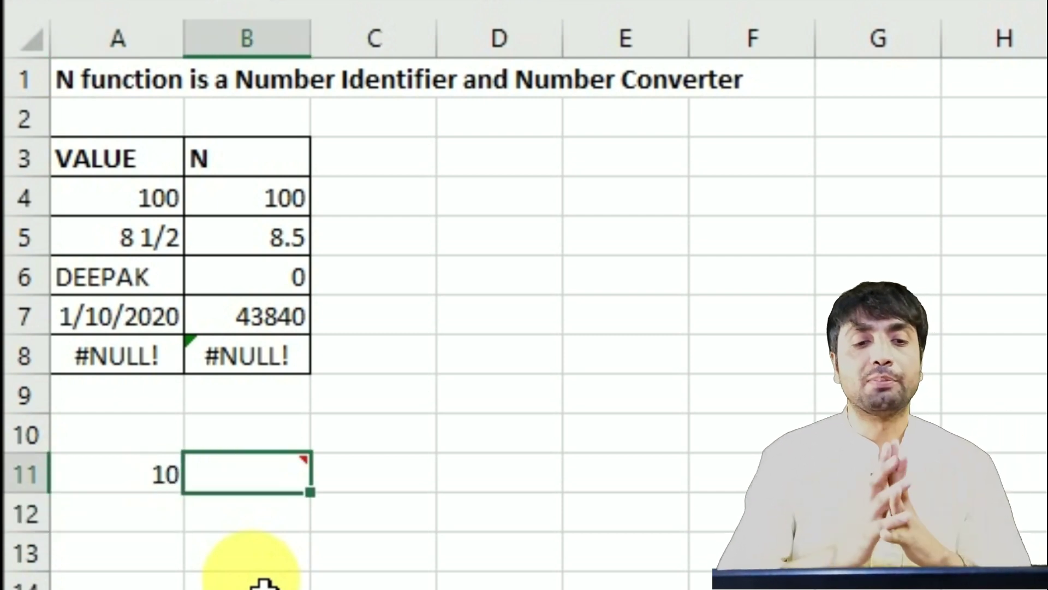
pyautogui.click(346, 580)
pyautogui.click(306, 491)
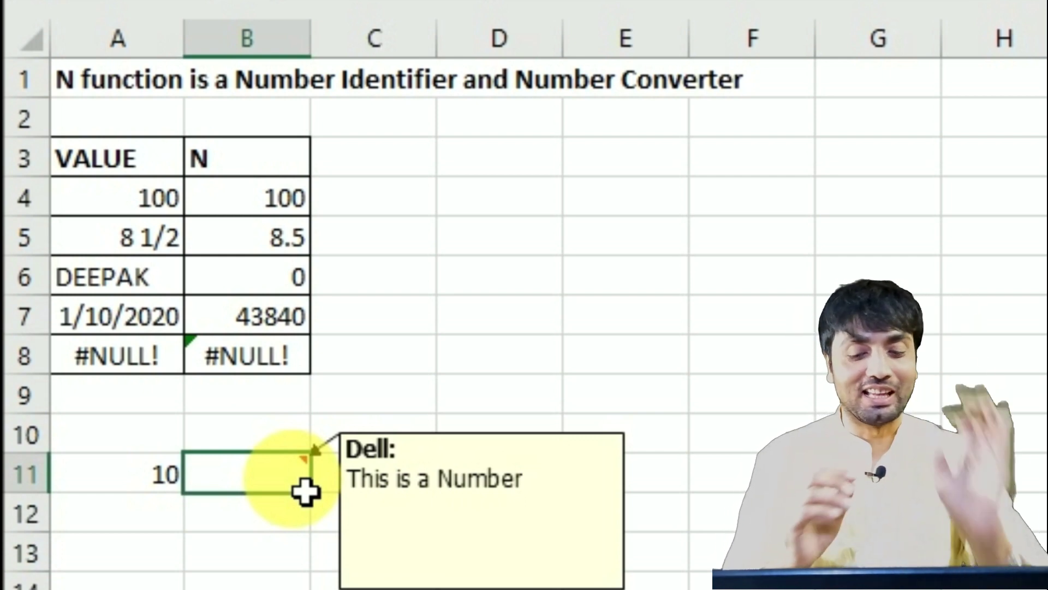
pyautogui.write('=')
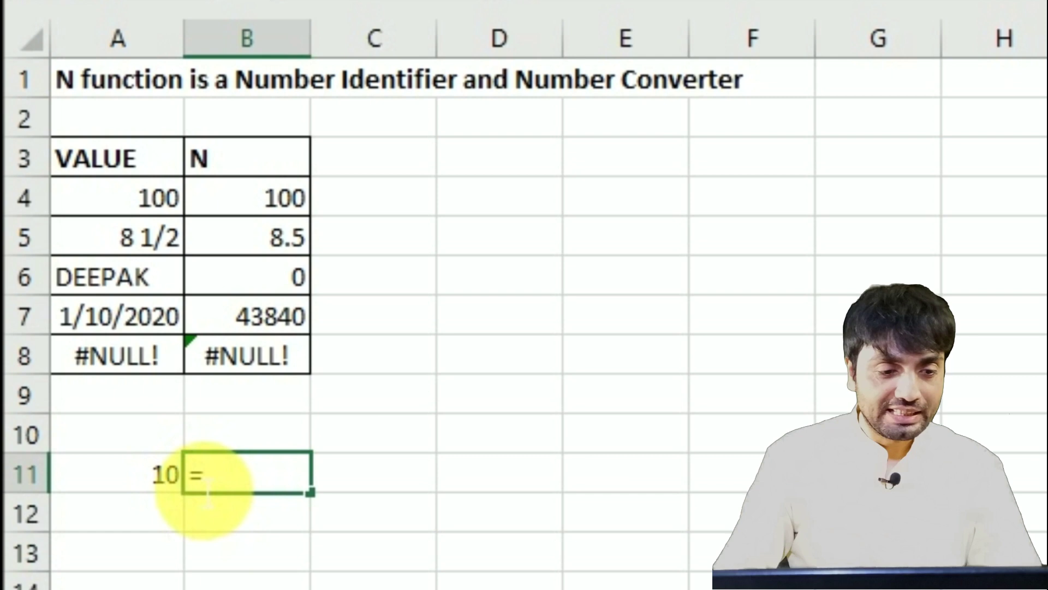
pyautogui.click(170, 485)
pyautogui.write('+')
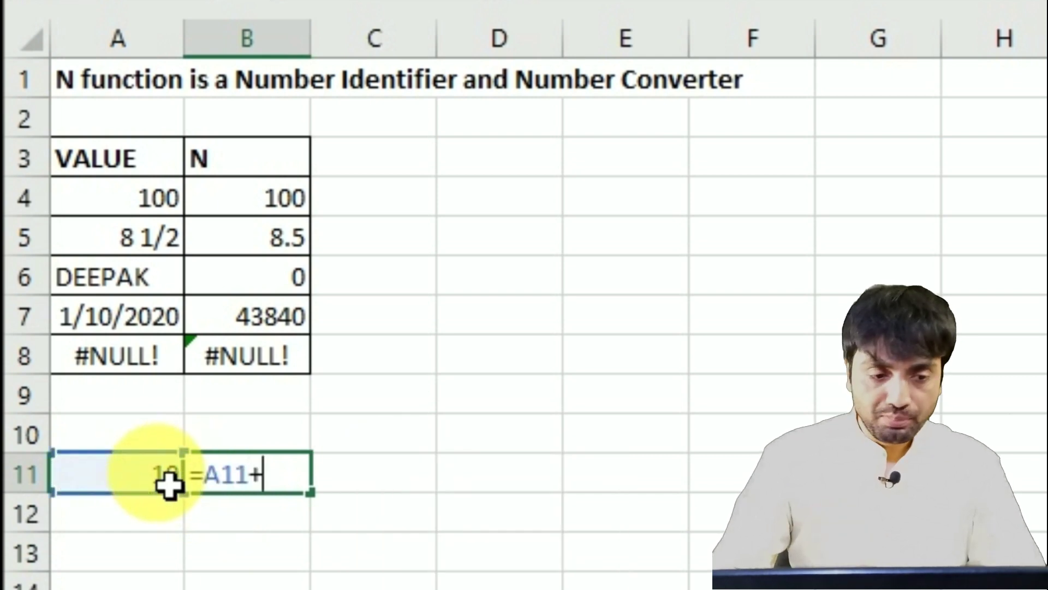
pyautogui.write('n')
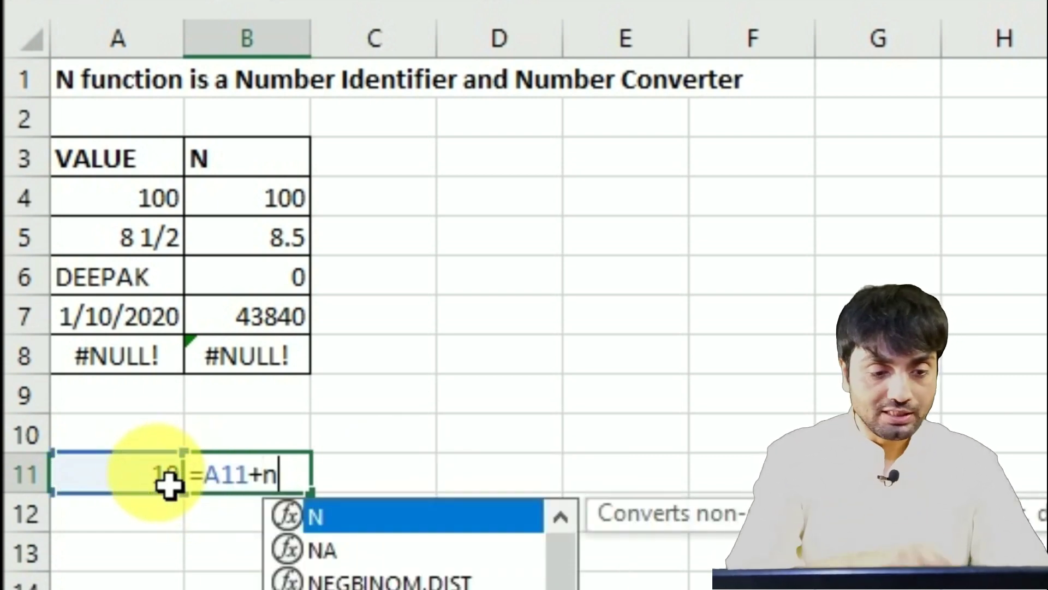
pyautogui.press('Tab')
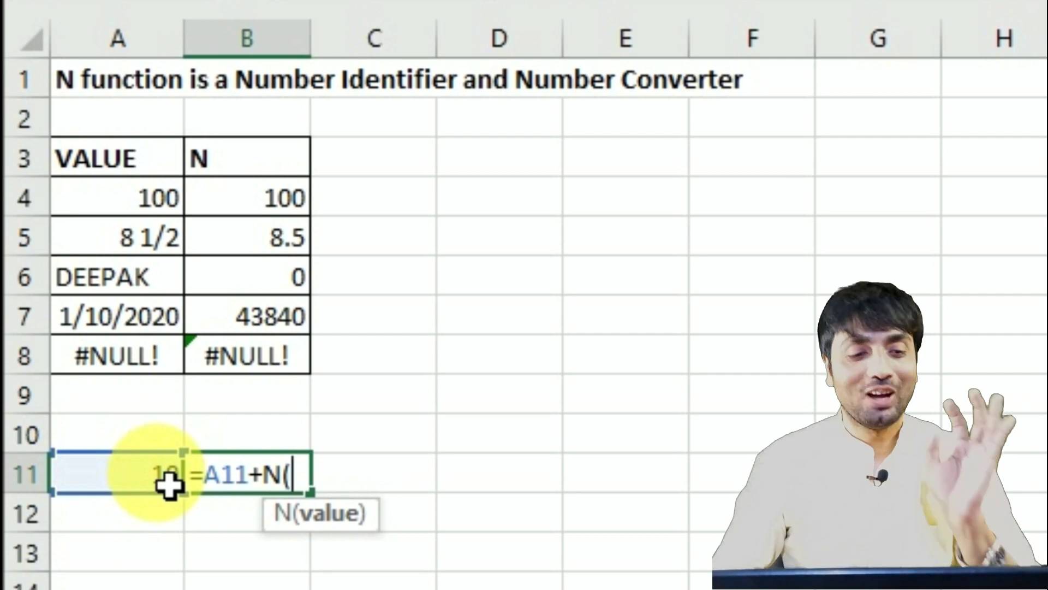
pyautogui.write('"')
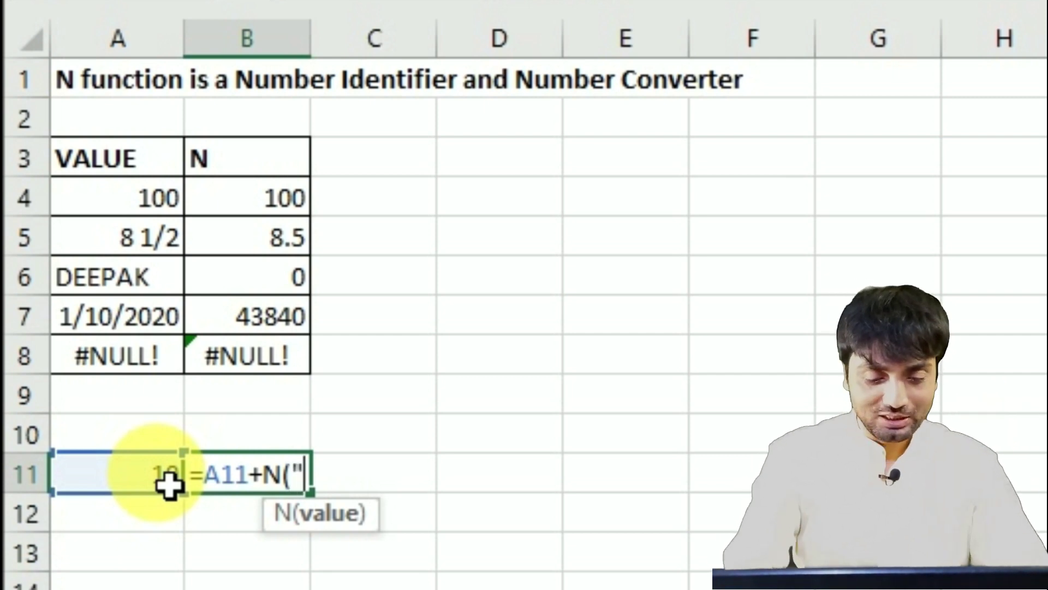
pyautogui.write('This is a n')
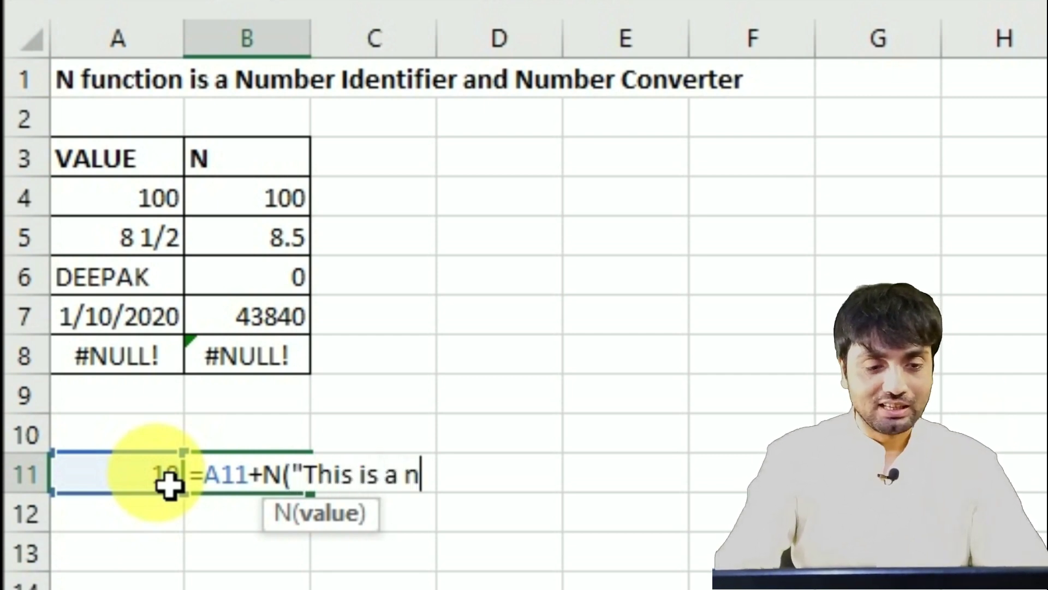
pyautogui.write('umber")')
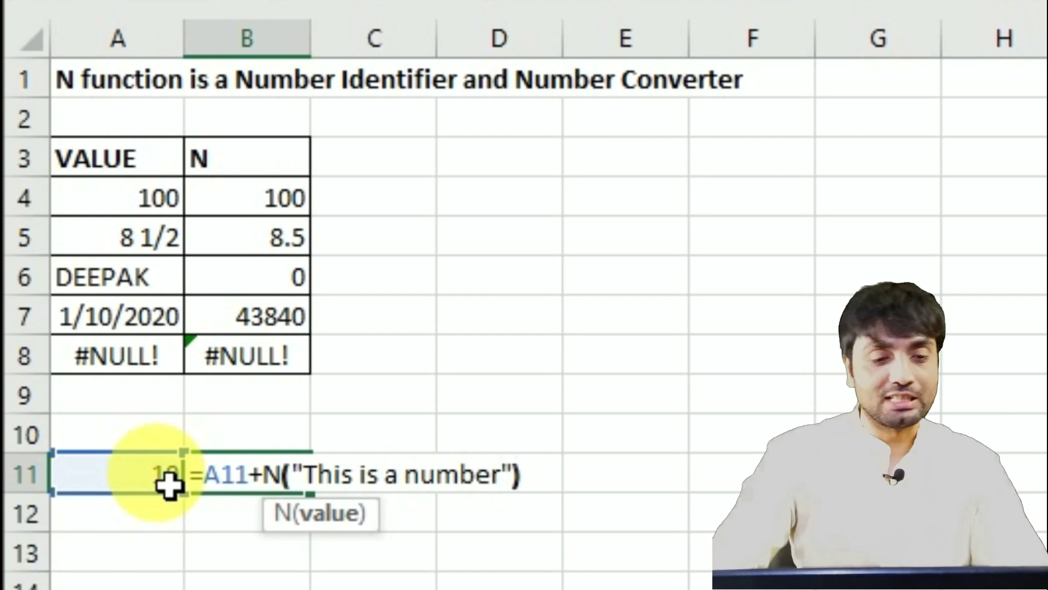
pyautogui.press('Return')
pyautogui.press('Up')
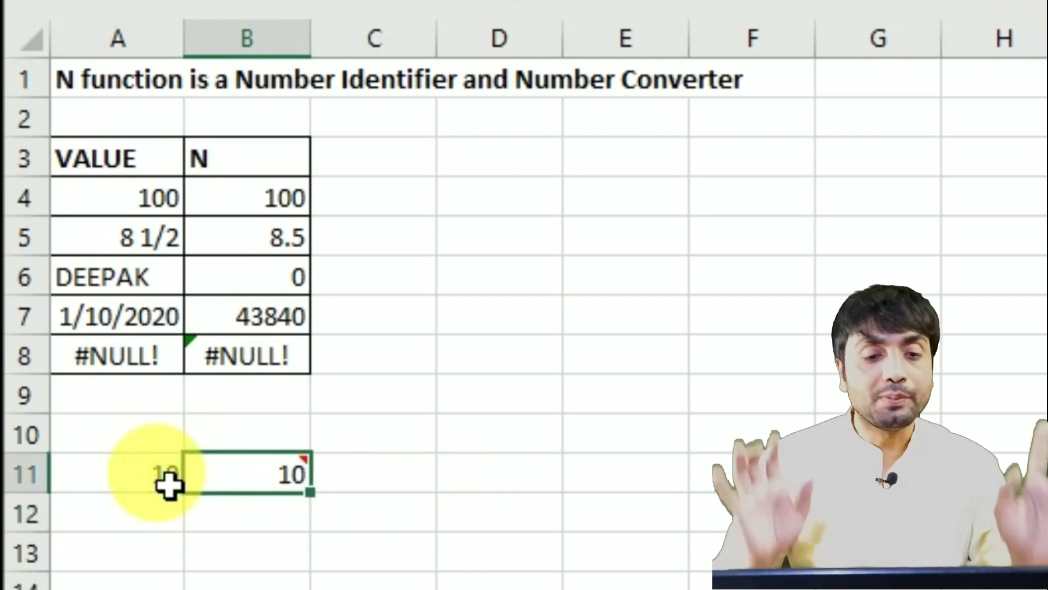
# - Examine the formula in B11 with its embedded N note, leaving it as it is
pyautogui.click(234, 560)
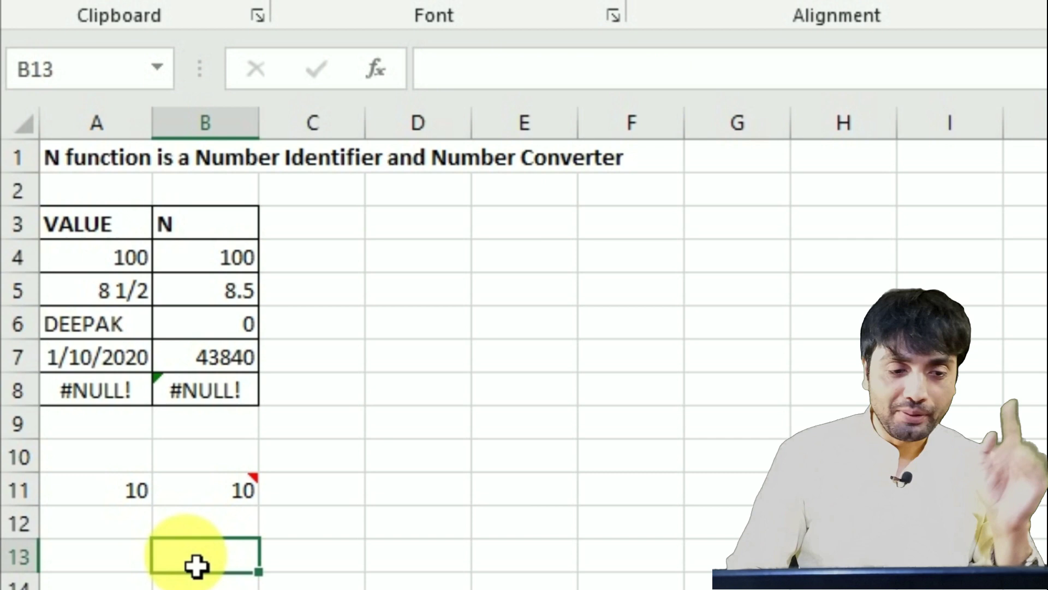
pyautogui.press('Up')
pyautogui.press('Up')
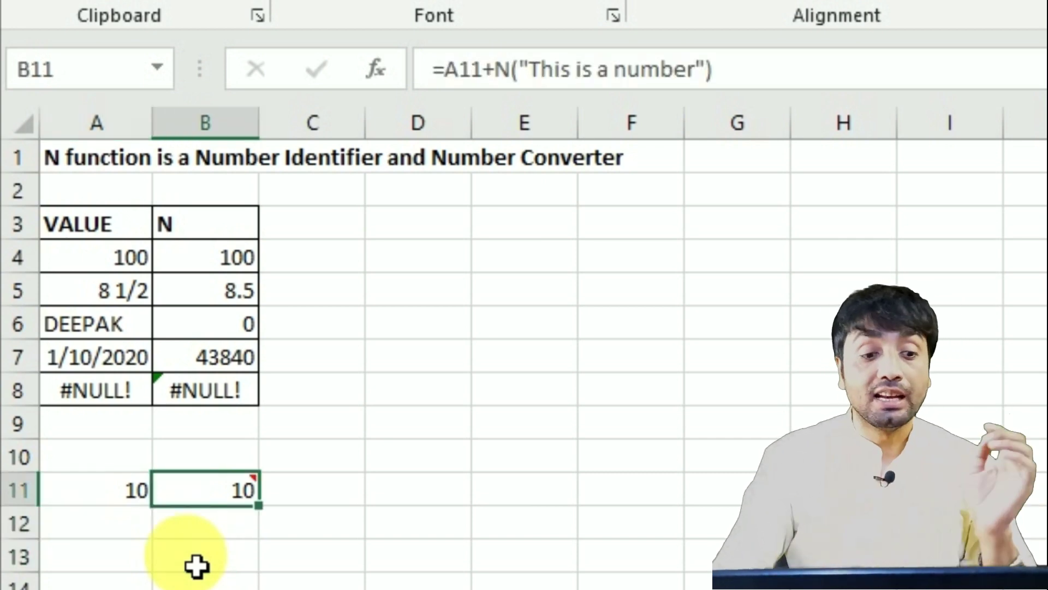
pyautogui.click(219, 561)
pyautogui.press('Up')
pyautogui.press('Up')
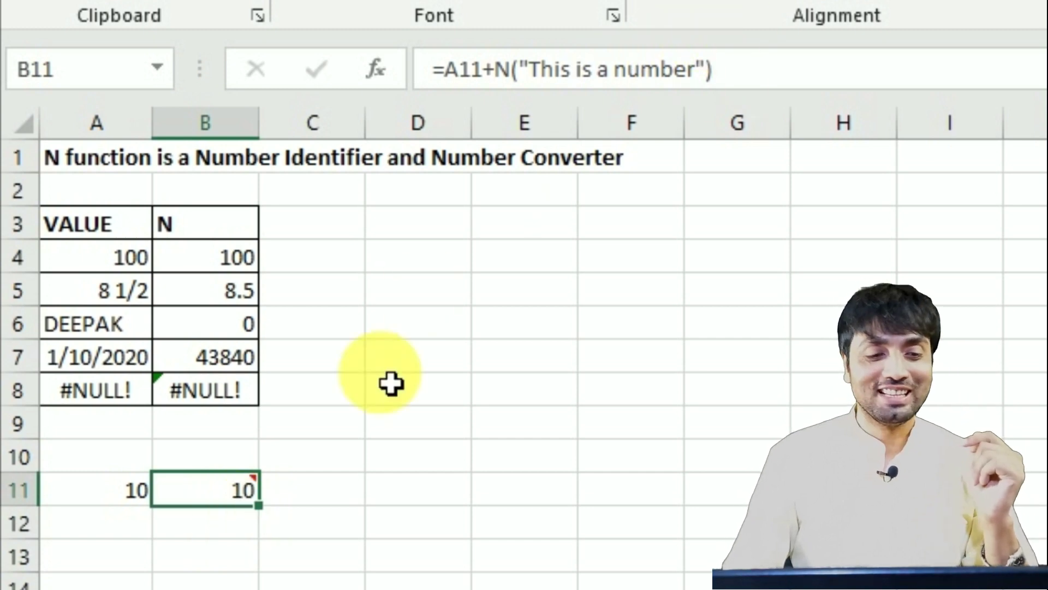
pyautogui.click(766, 76)
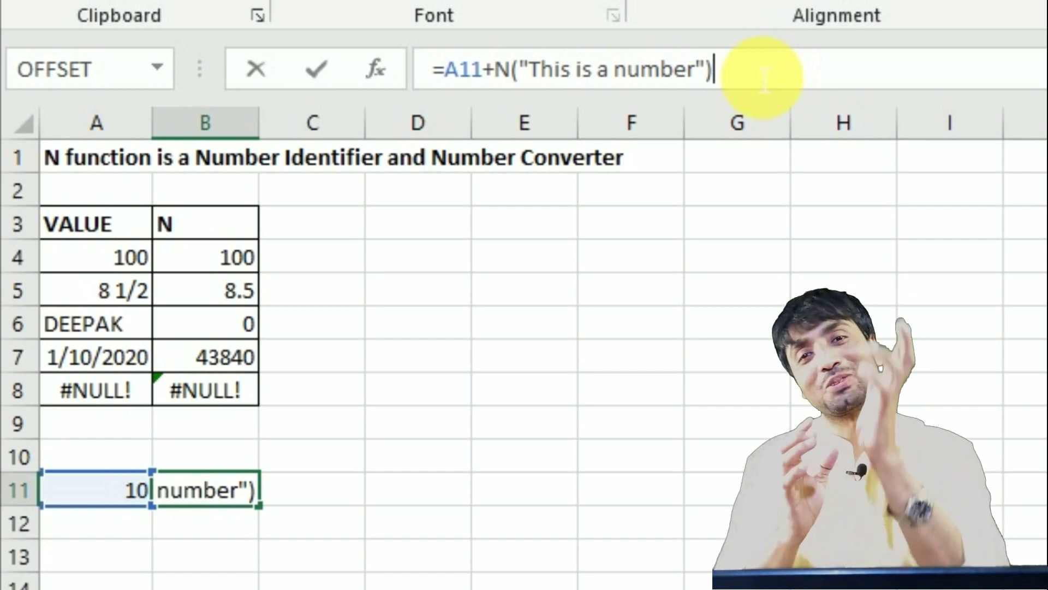
pyautogui.press('Return')
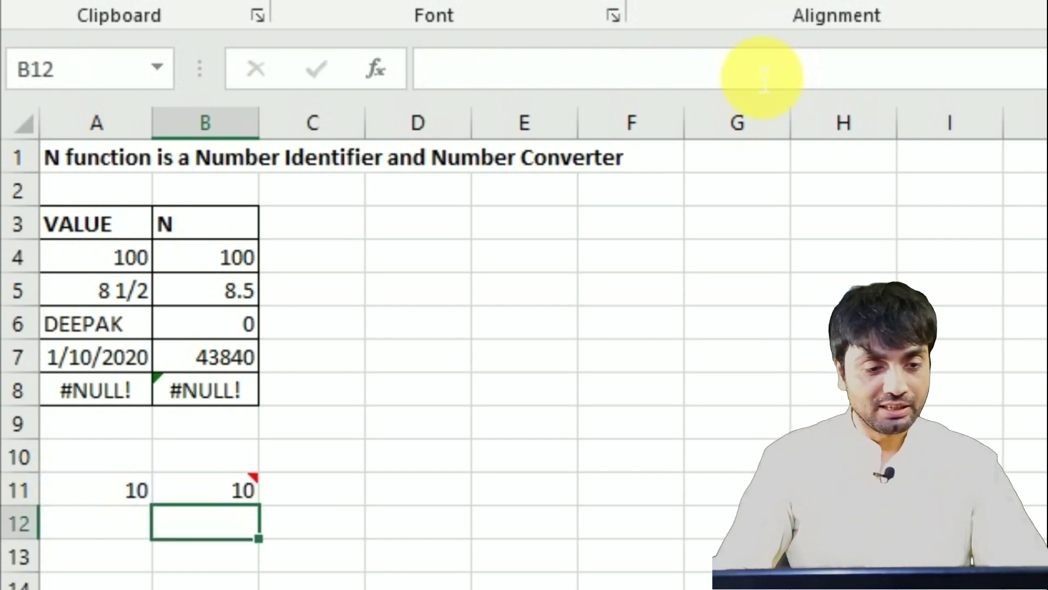
# - Enter =MAX(10,8,25) in cell A13
pyautogui.press('Left')
pyautogui.press('Down')
pyautogui.write('=ma')
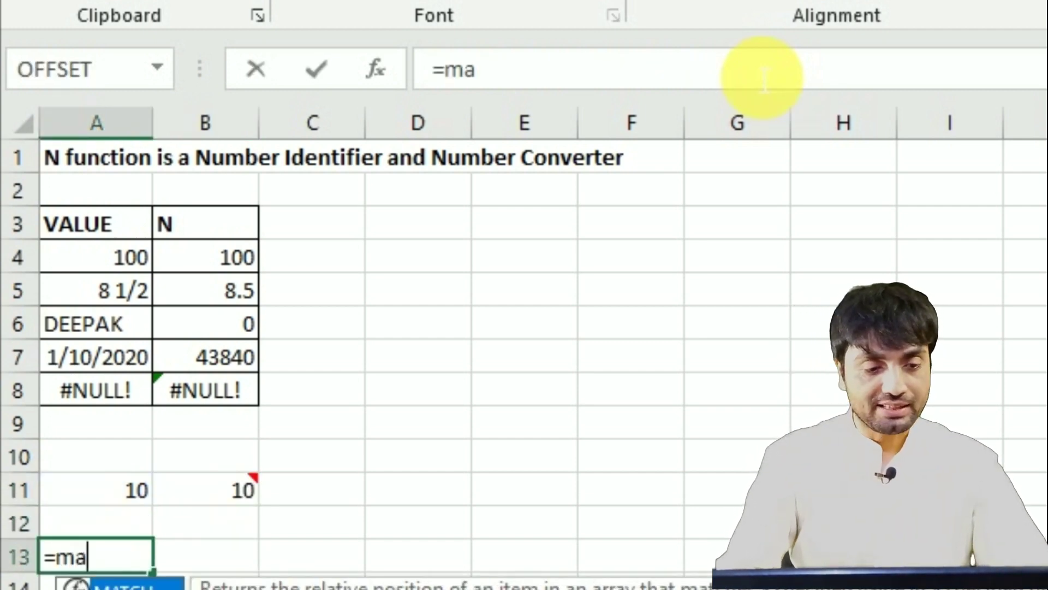
pyautogui.write('x(10,')
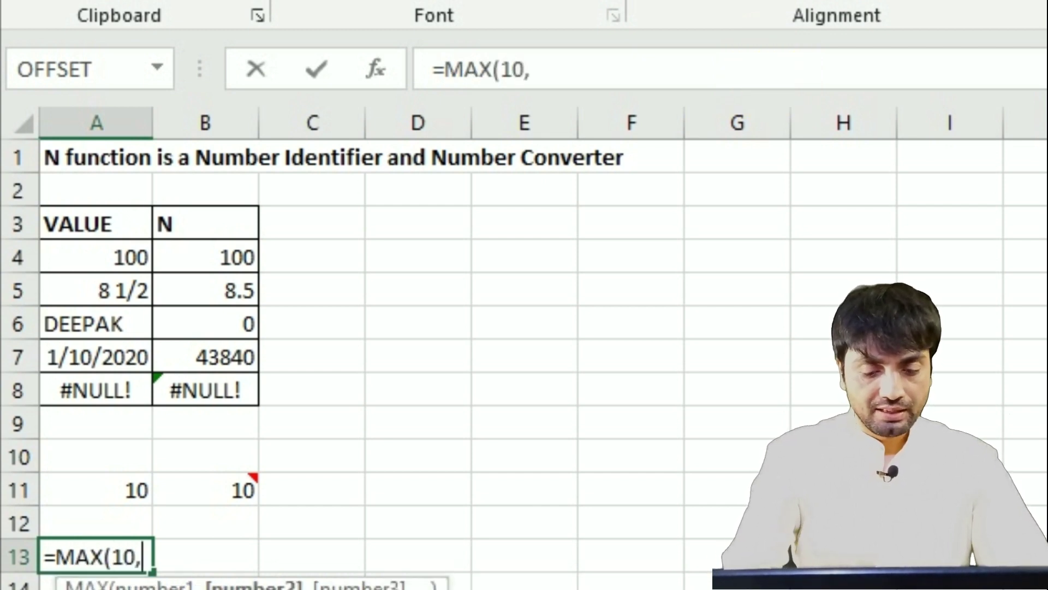
pyautogui.write('8,25)')
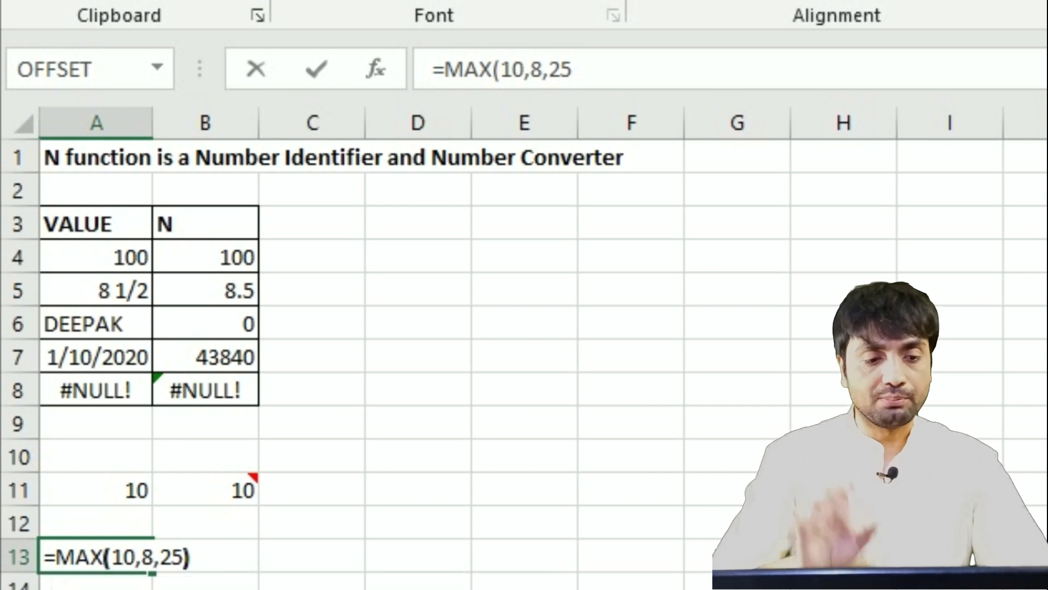
pyautogui.press('Return')
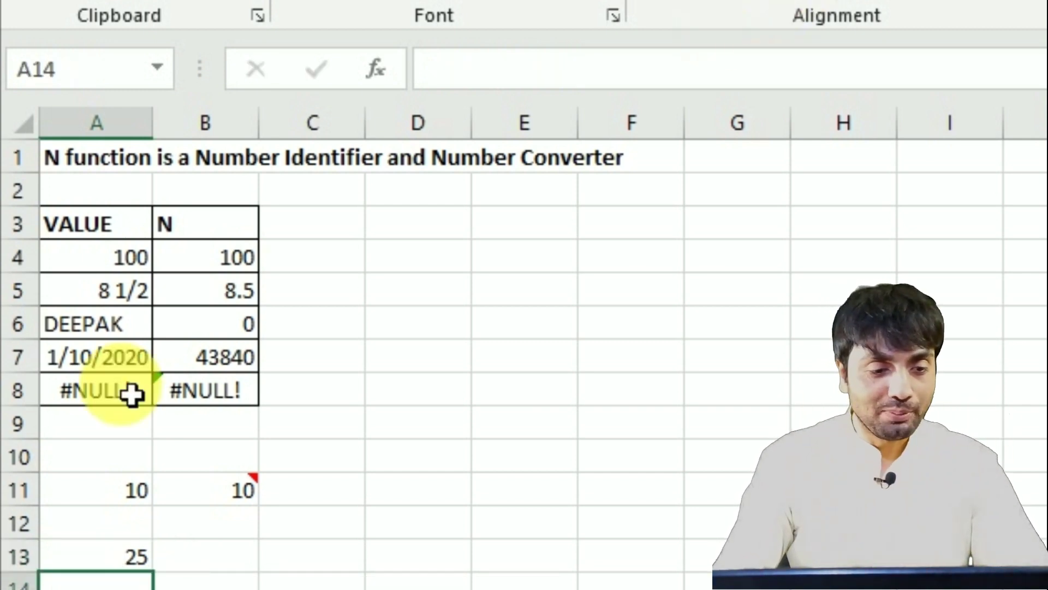
# - Append +N("This is Maximum number") to the MAX formula in A13 as an embedded note
pyautogui.click(130, 570)
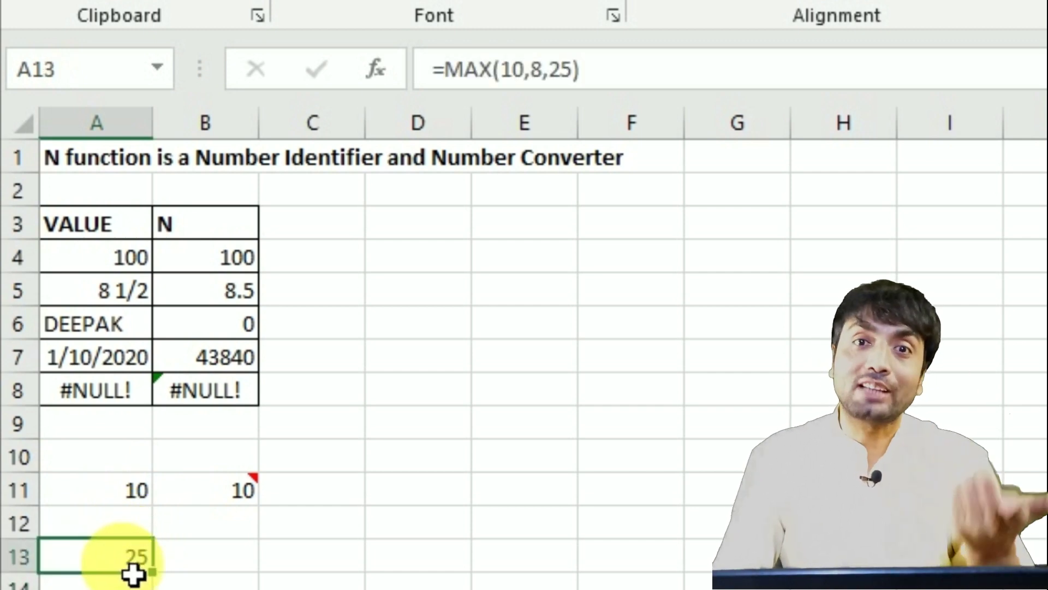
pyautogui.doubleClick(134, 572)
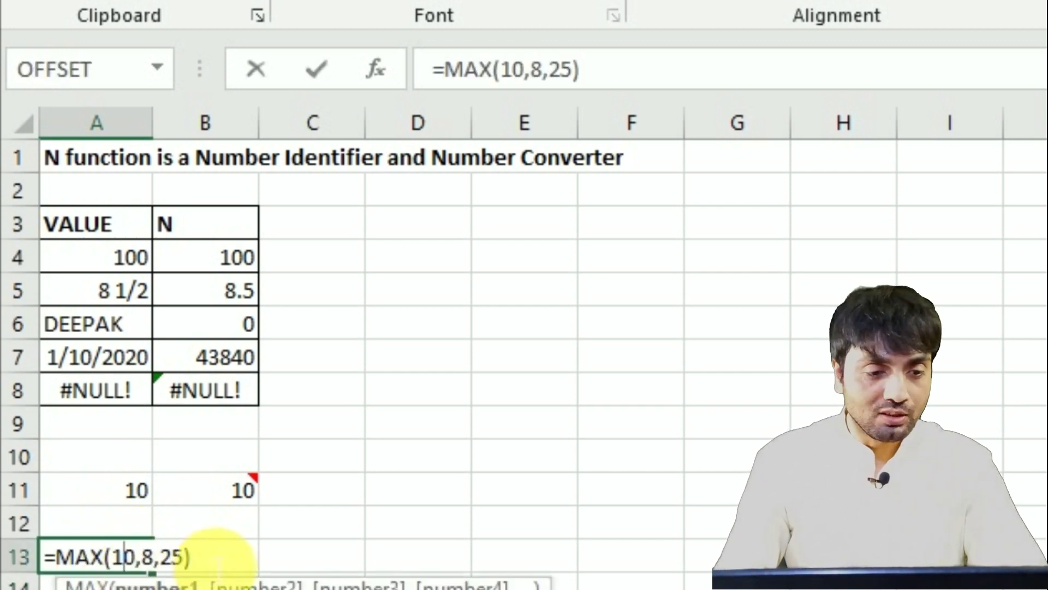
pyautogui.click(606, 84)
pyautogui.write('+N(')
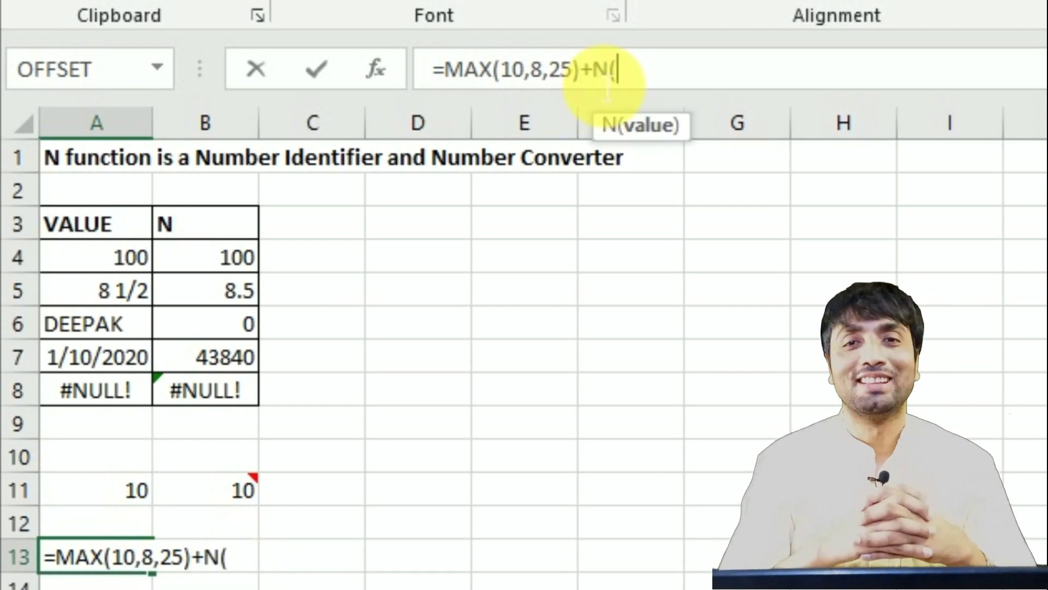
pyautogui.write('"This ')
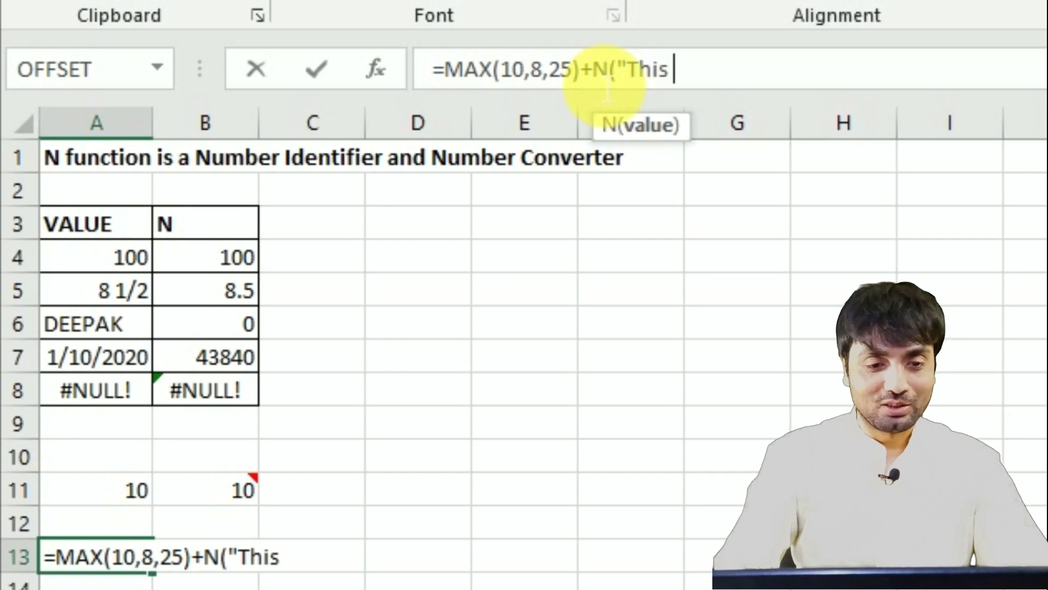
pyautogui.write('is MAxi')
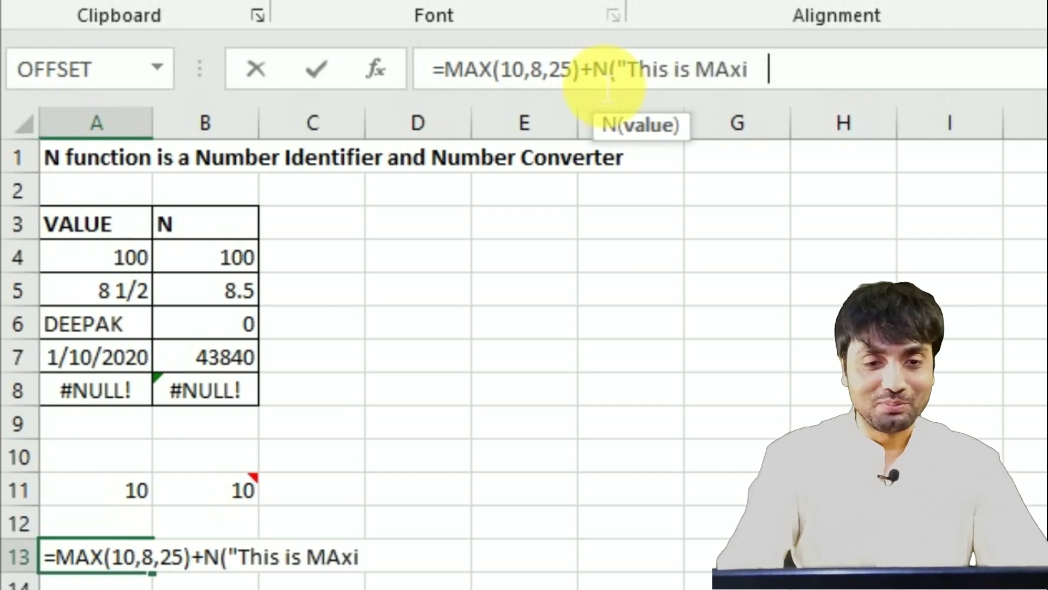
pyautogui.write('mum')
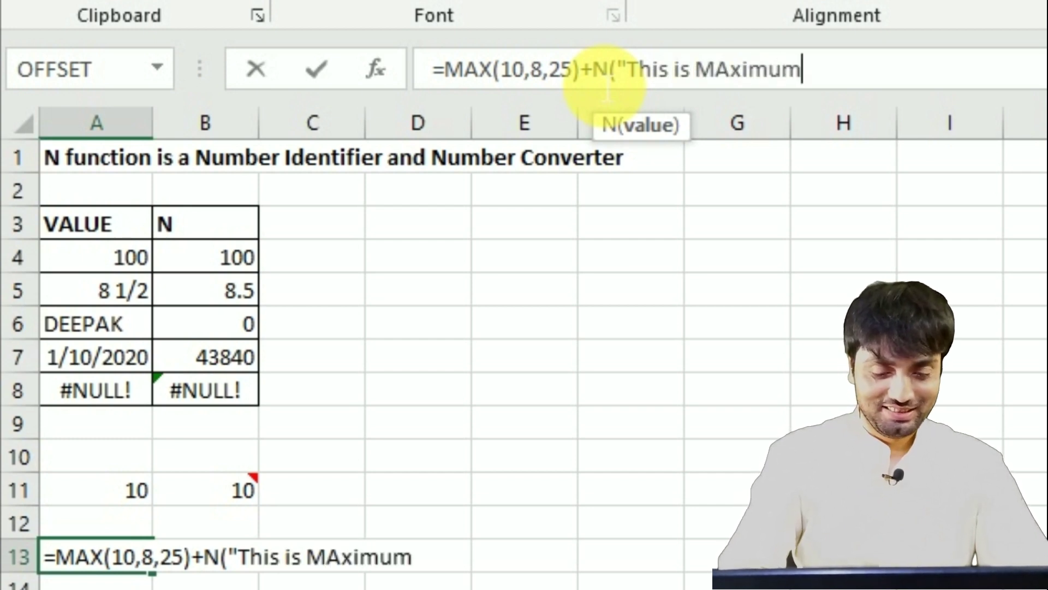
pyautogui.write(' n umber")')
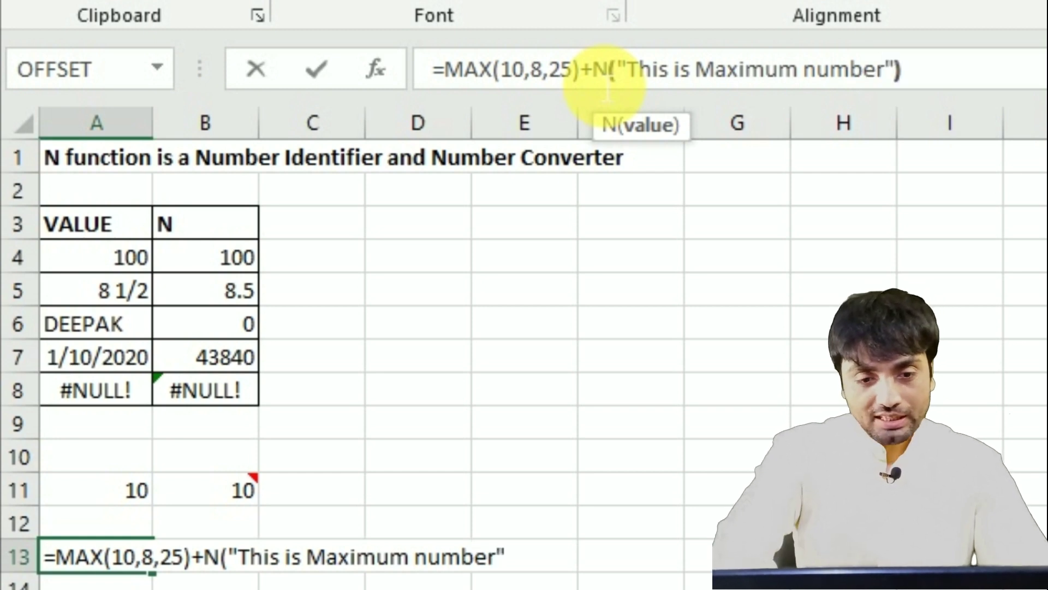
pyautogui.press('Return')
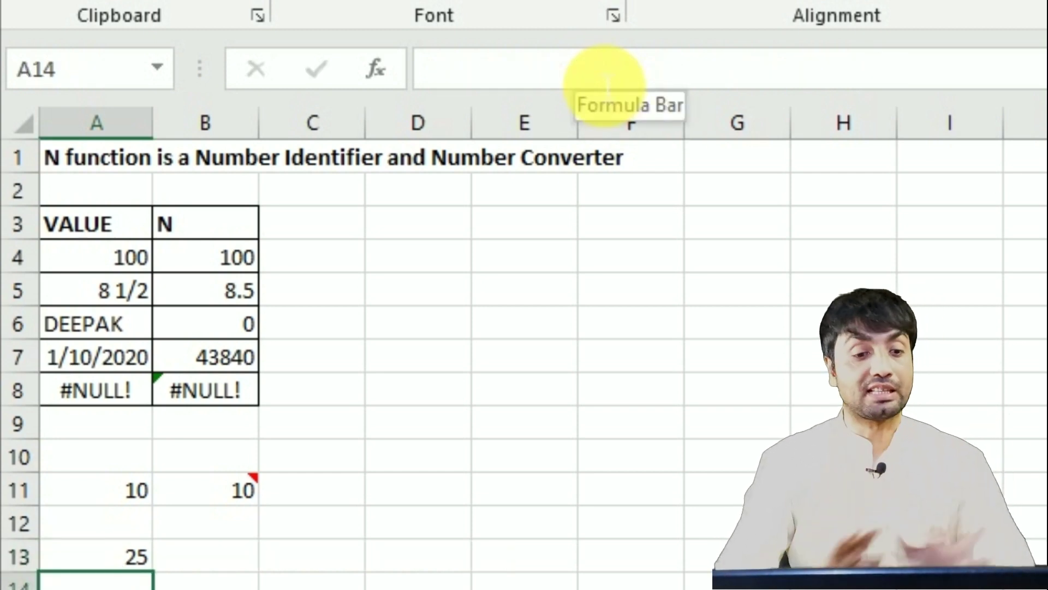
# - Select A13 again to review its MAX formula together with the embedded N note
pyautogui.press('Up')
pyautogui.press('Right')
pyautogui.press('Up')
pyautogui.press('Up')
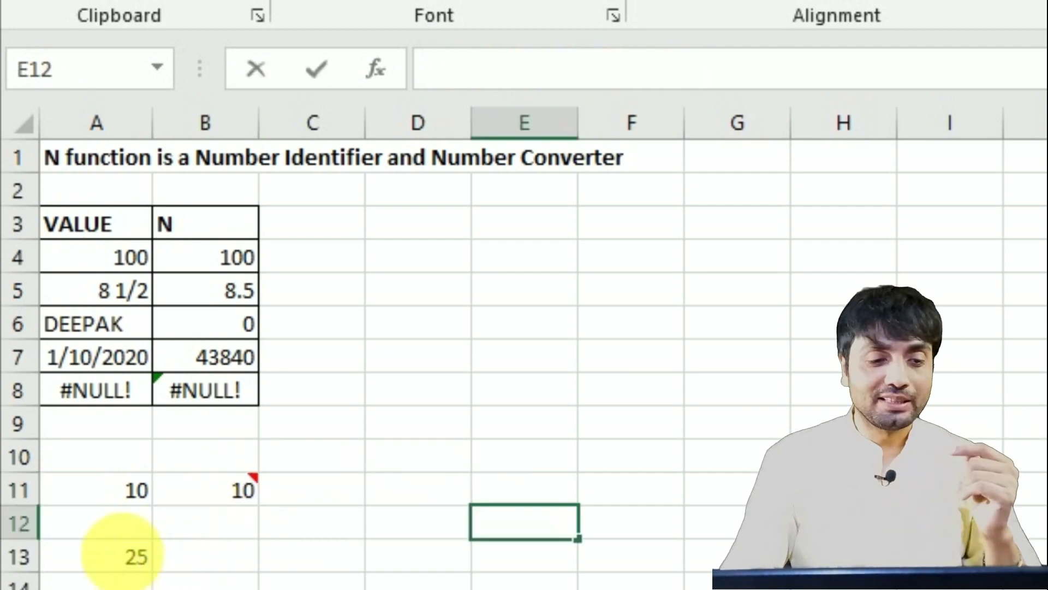
pyautogui.click(133, 564)
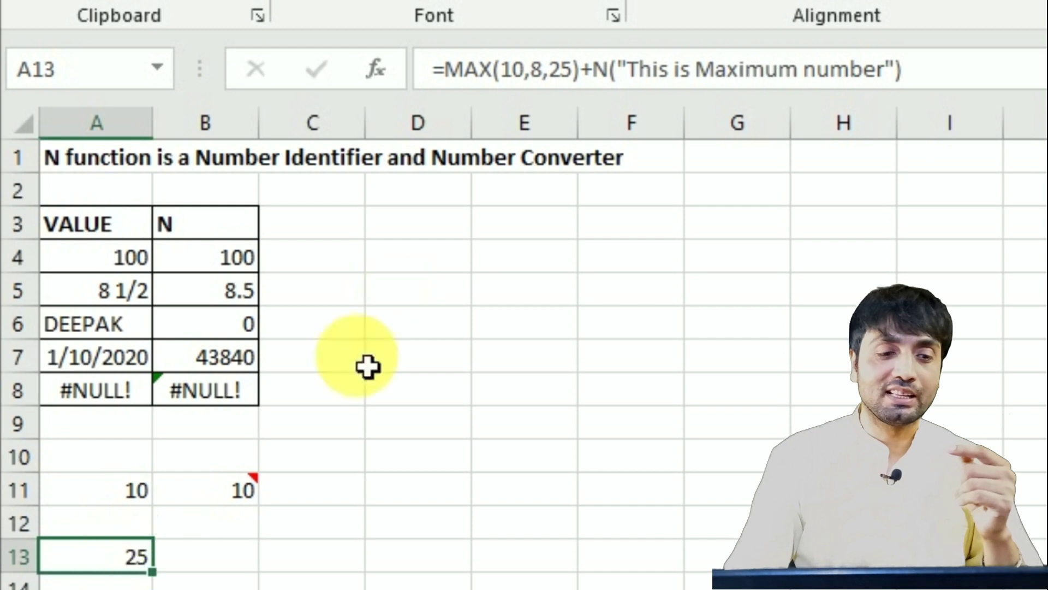